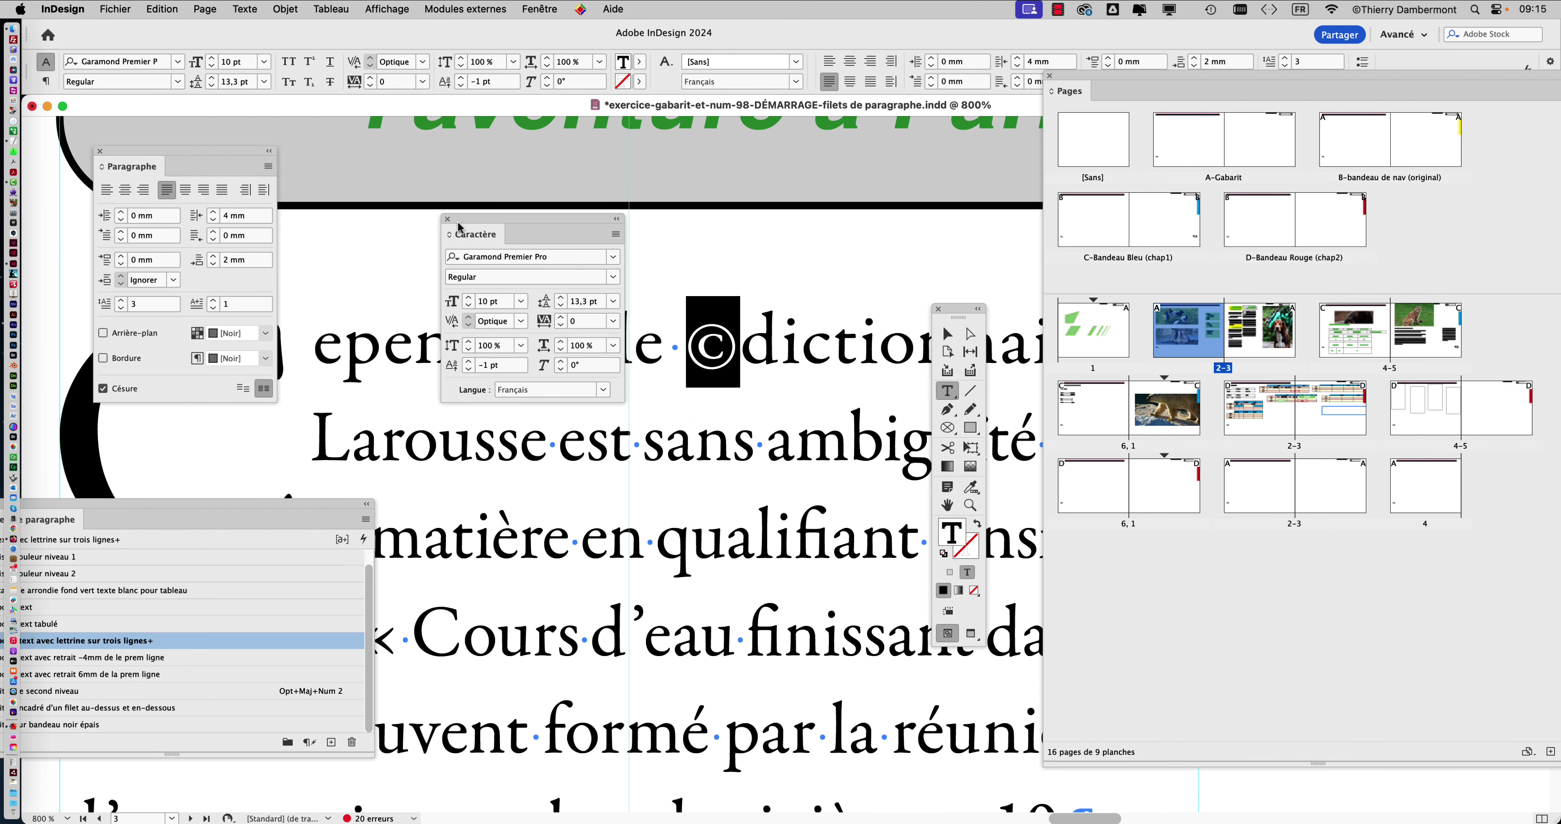
Step: Move the Character panel closer to the Paragraph panel and deselect the © before "dictionnaire" by placing the text cursor in that line
left_click_drag(457, 223, 349, 243)
scroll(767, 407, "down", 1)
scroll(767, 407, "down", 1)
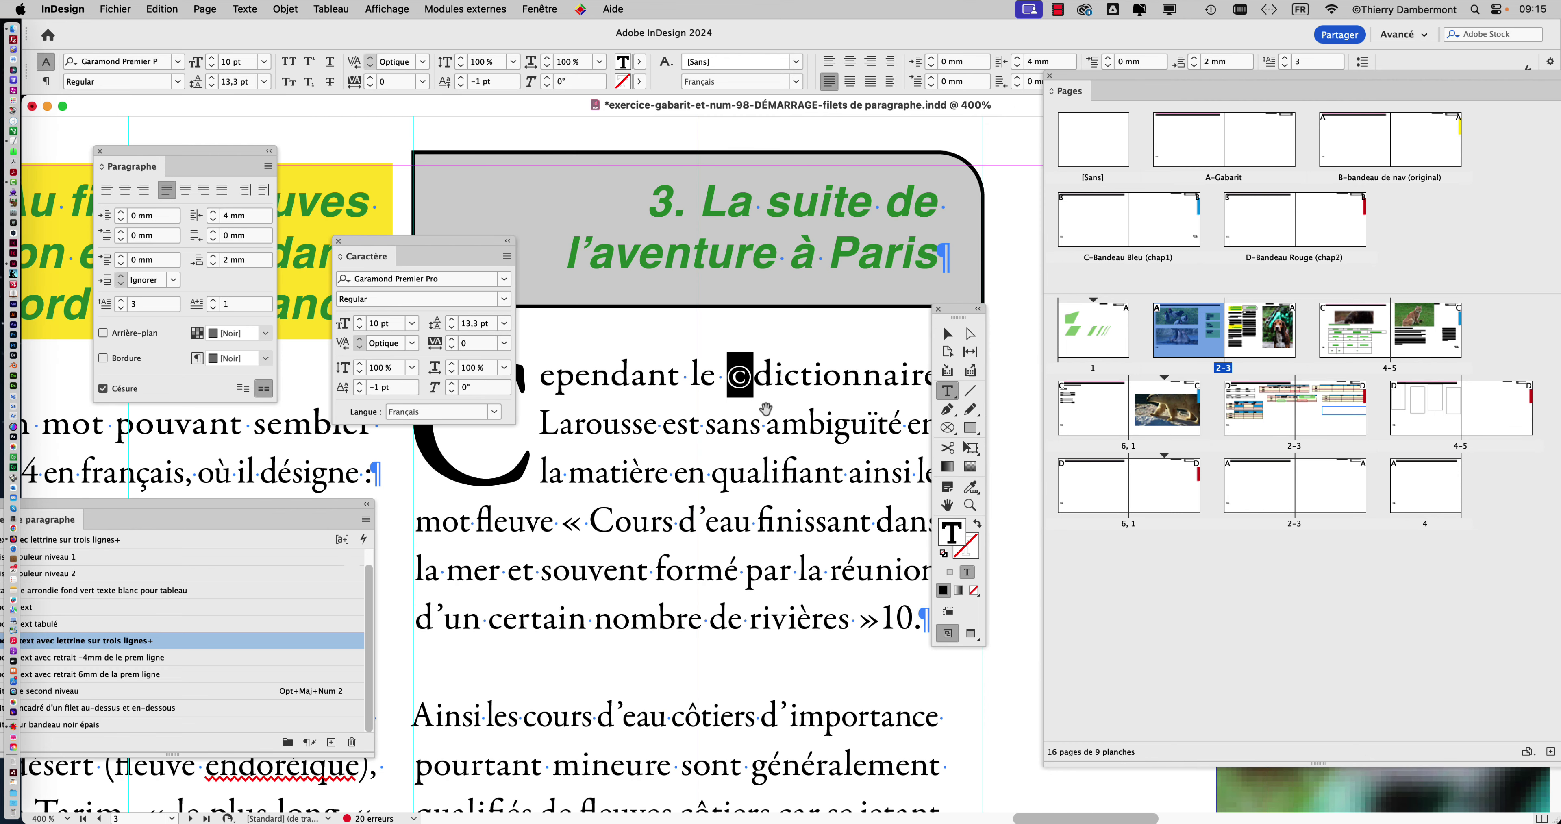
left_click(773, 388)
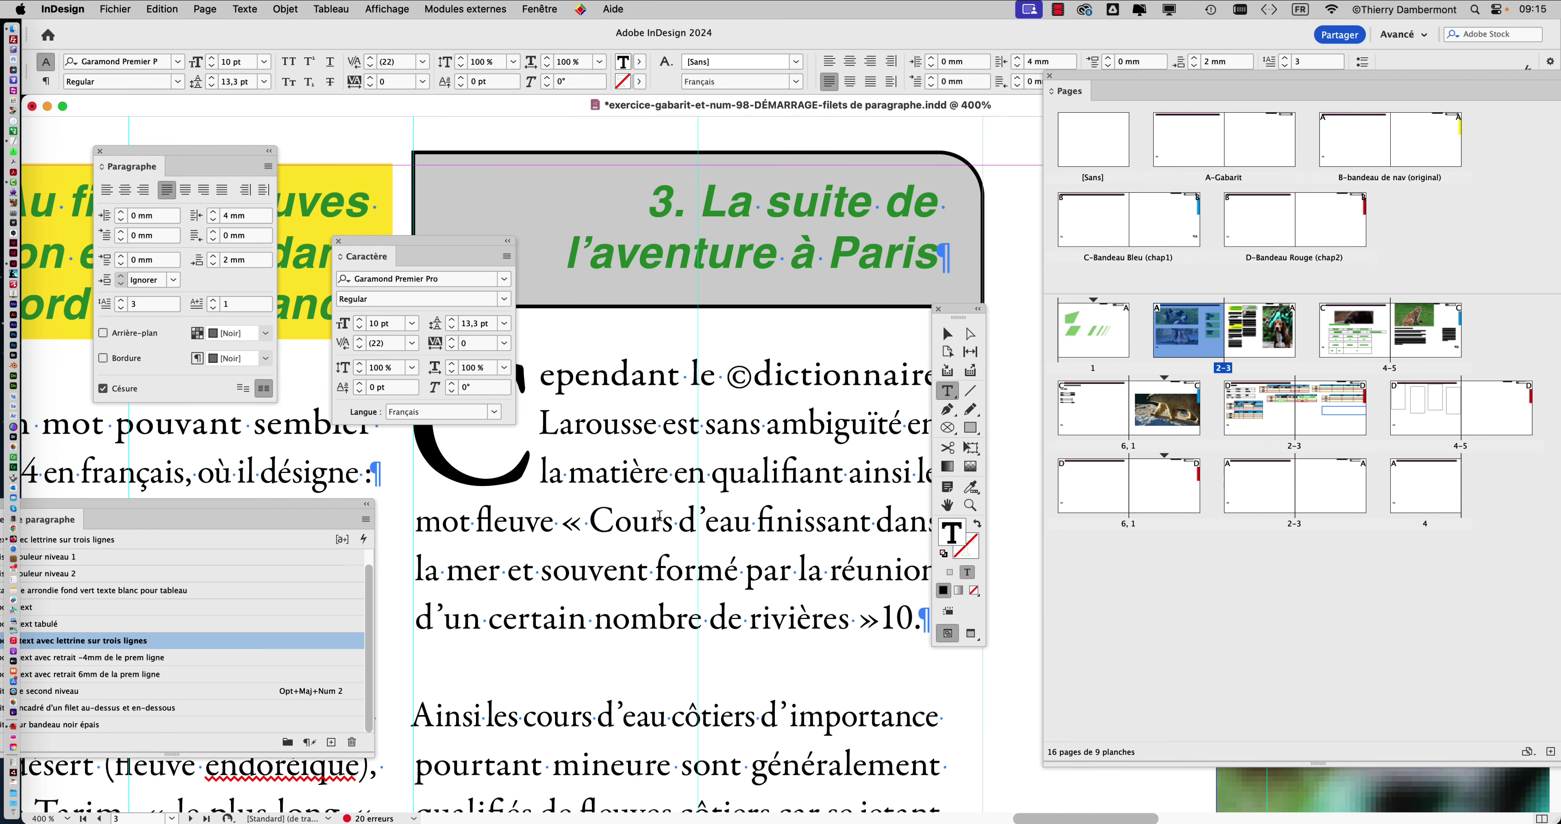
scroll(664, 517, "down", 3)
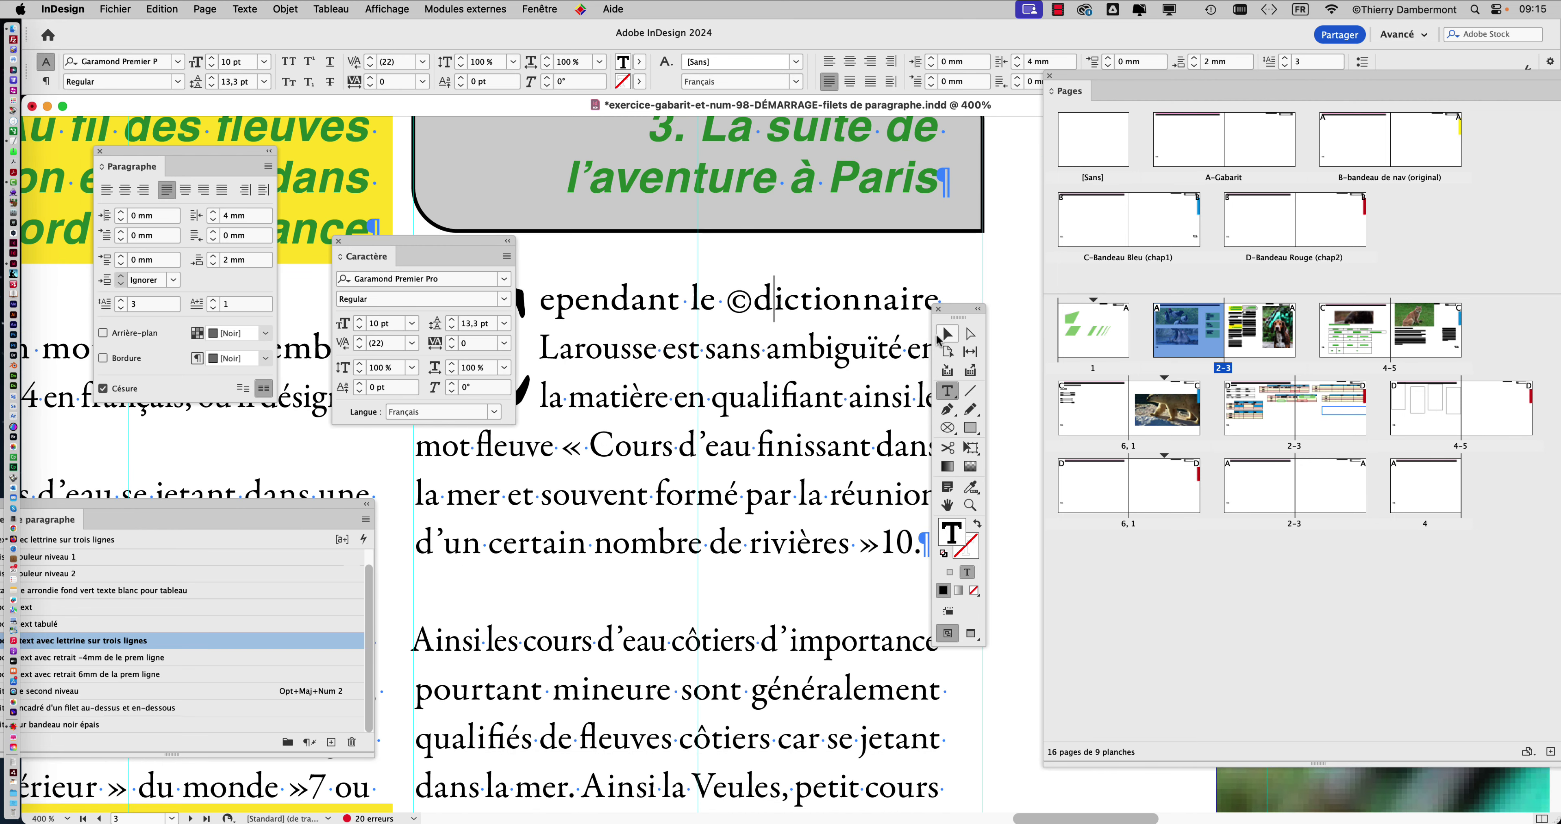
Step: Move the Tools panel off the text column and place the text cursor before "rivières" in the drop-cap paragraph
left_click_drag(957, 318, 1003, 322)
scroll(772, 568, "up", 1)
scroll(771, 567, "up", 2)
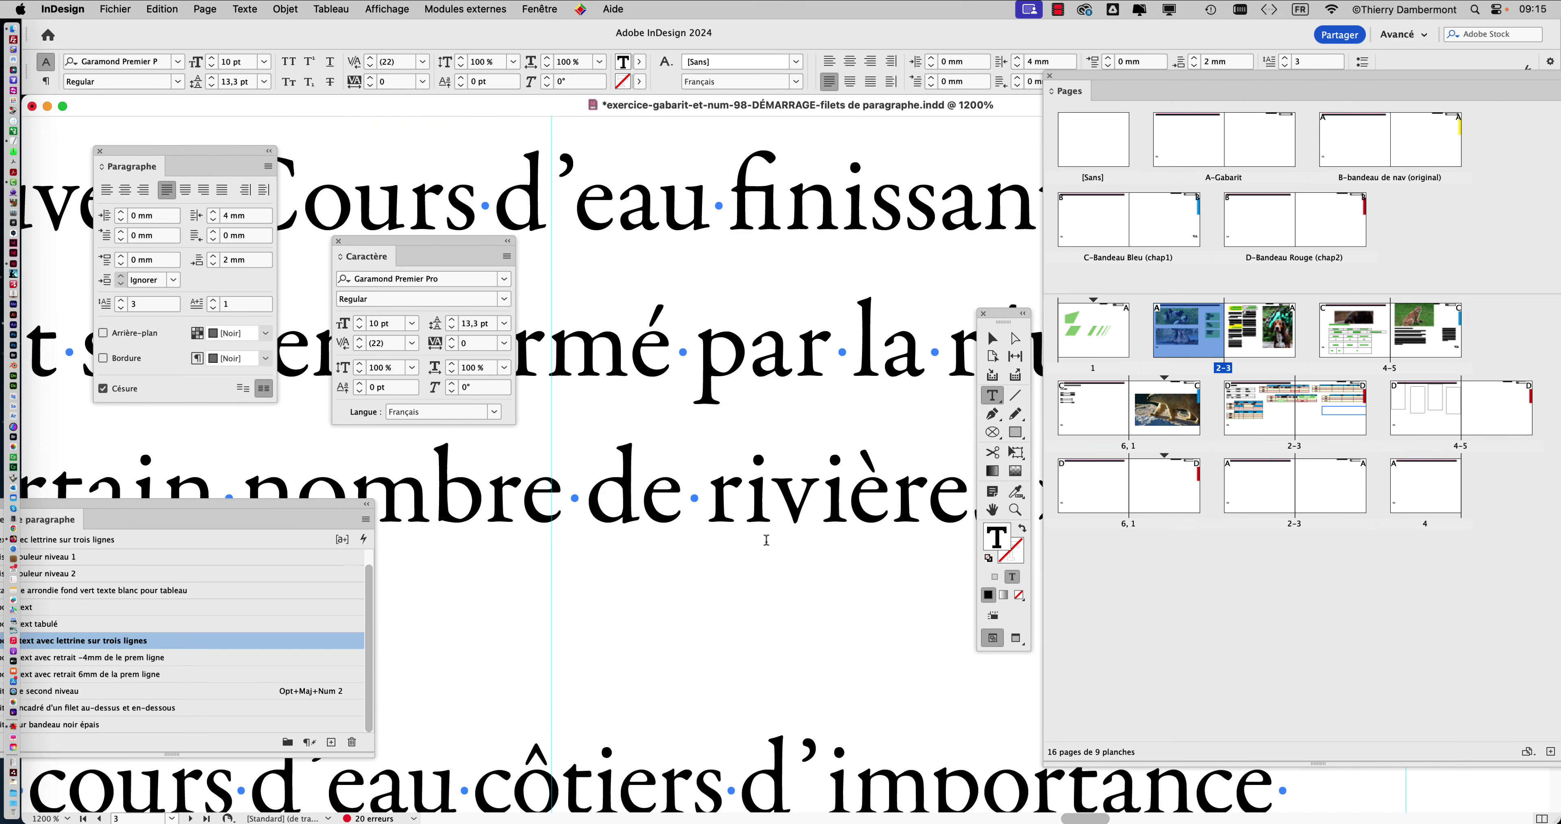
left_click(718, 497)
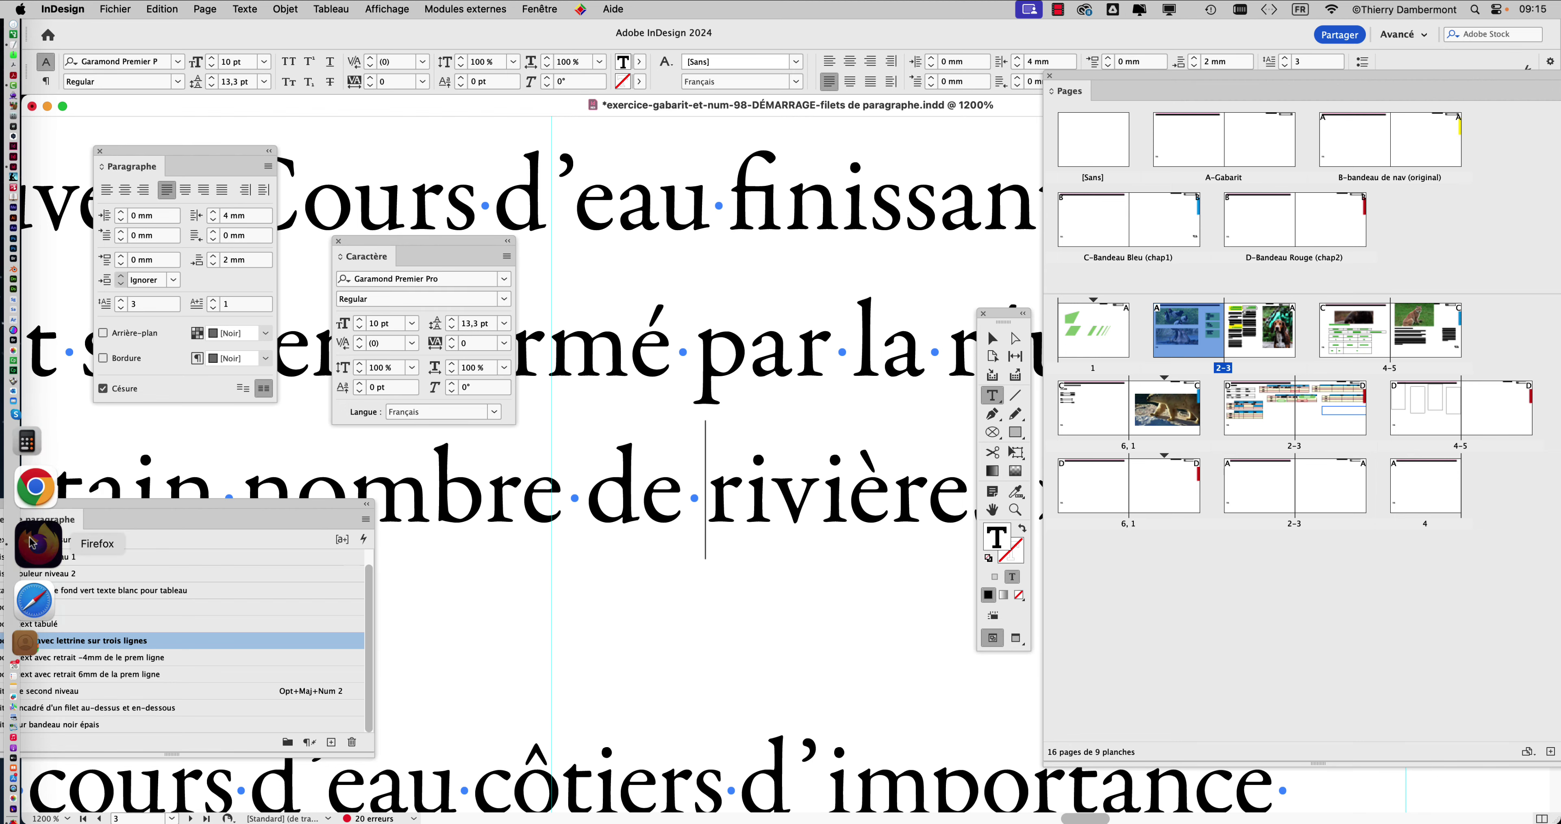
Step: Switch to Firefox to examine the printable characters in the ASCII table, and return to InDesign
left_click(28, 613)
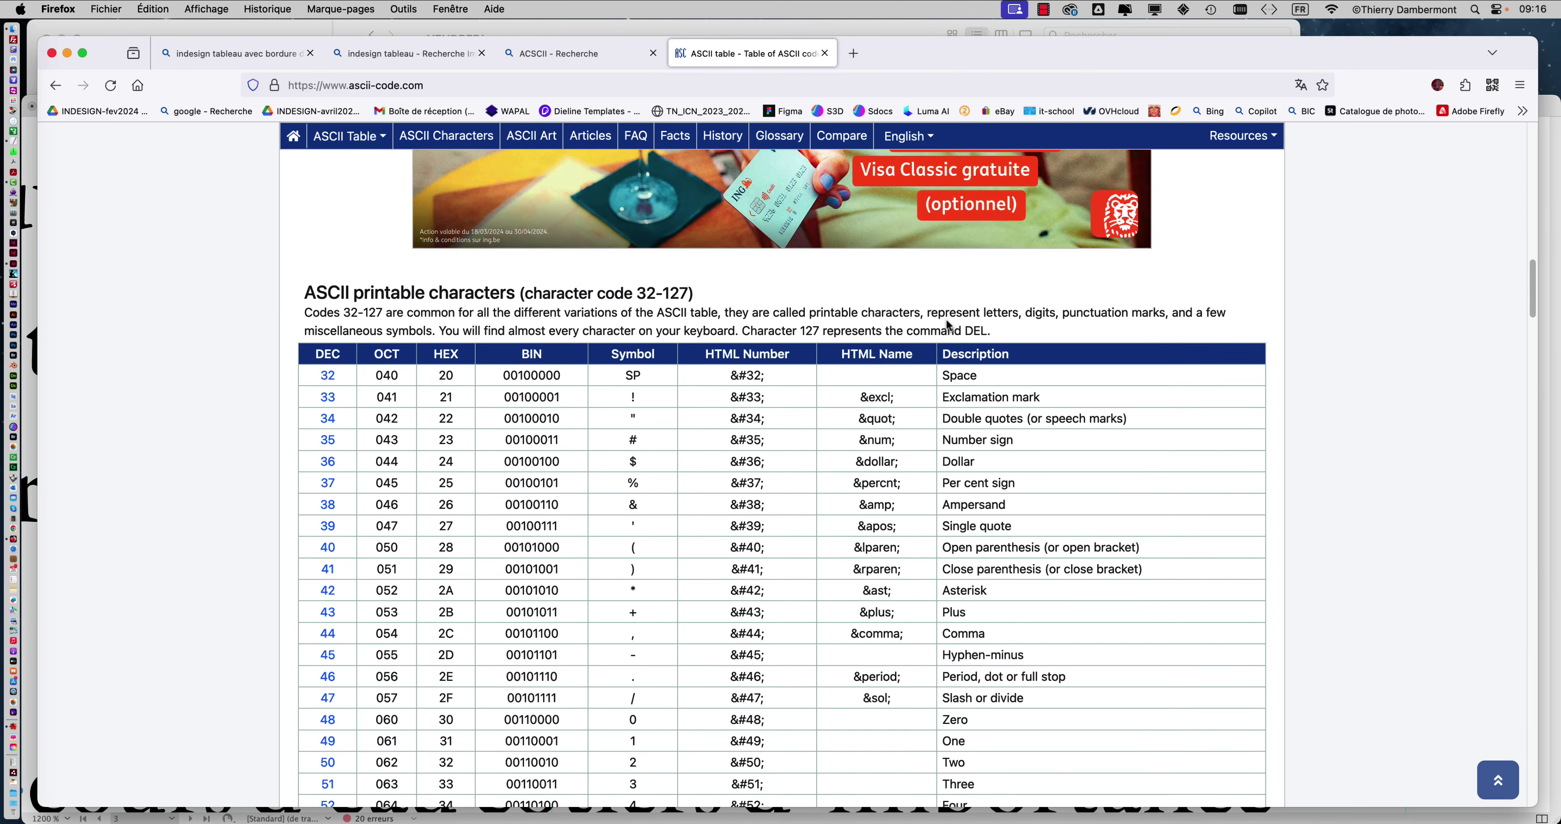
scroll(884, 285, "down", 2)
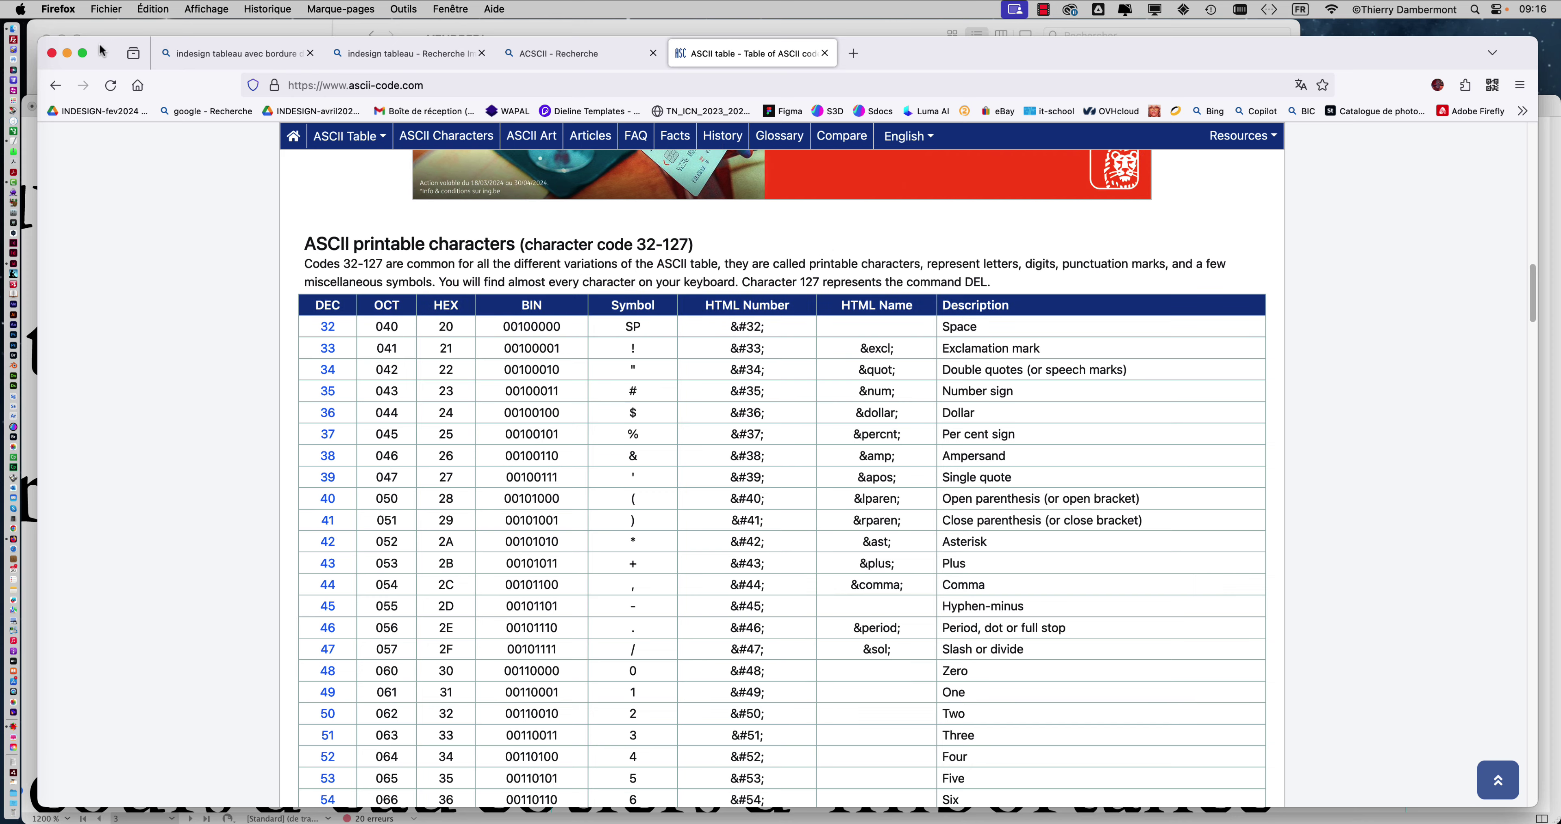
key("super+Tab")
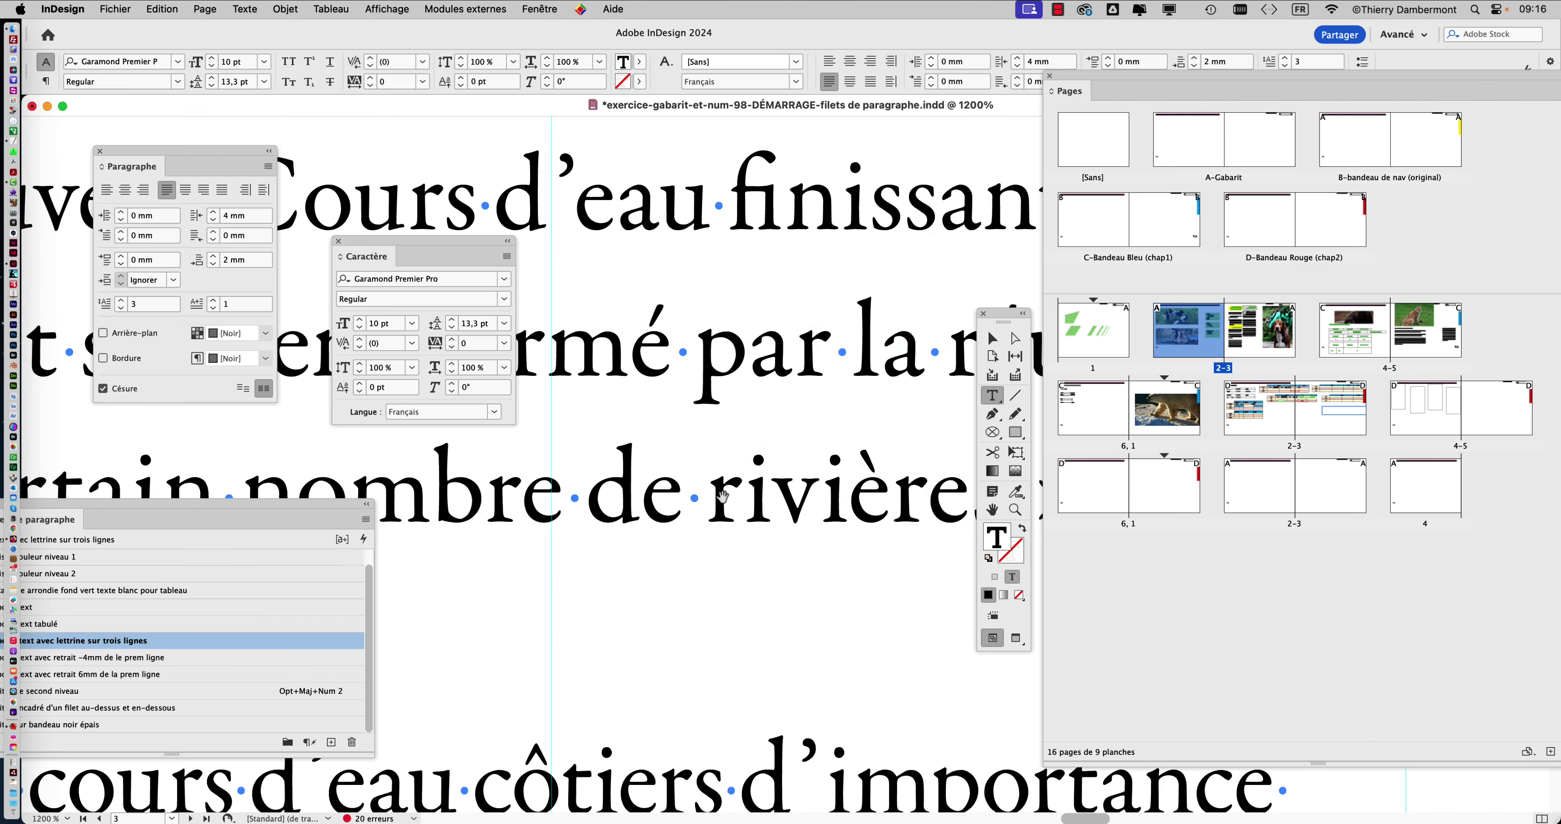
Step: Move the Character panel clear of the line containing "rivières", partly over the paragraph styles panel
key("super+minus")
key("super+minus")
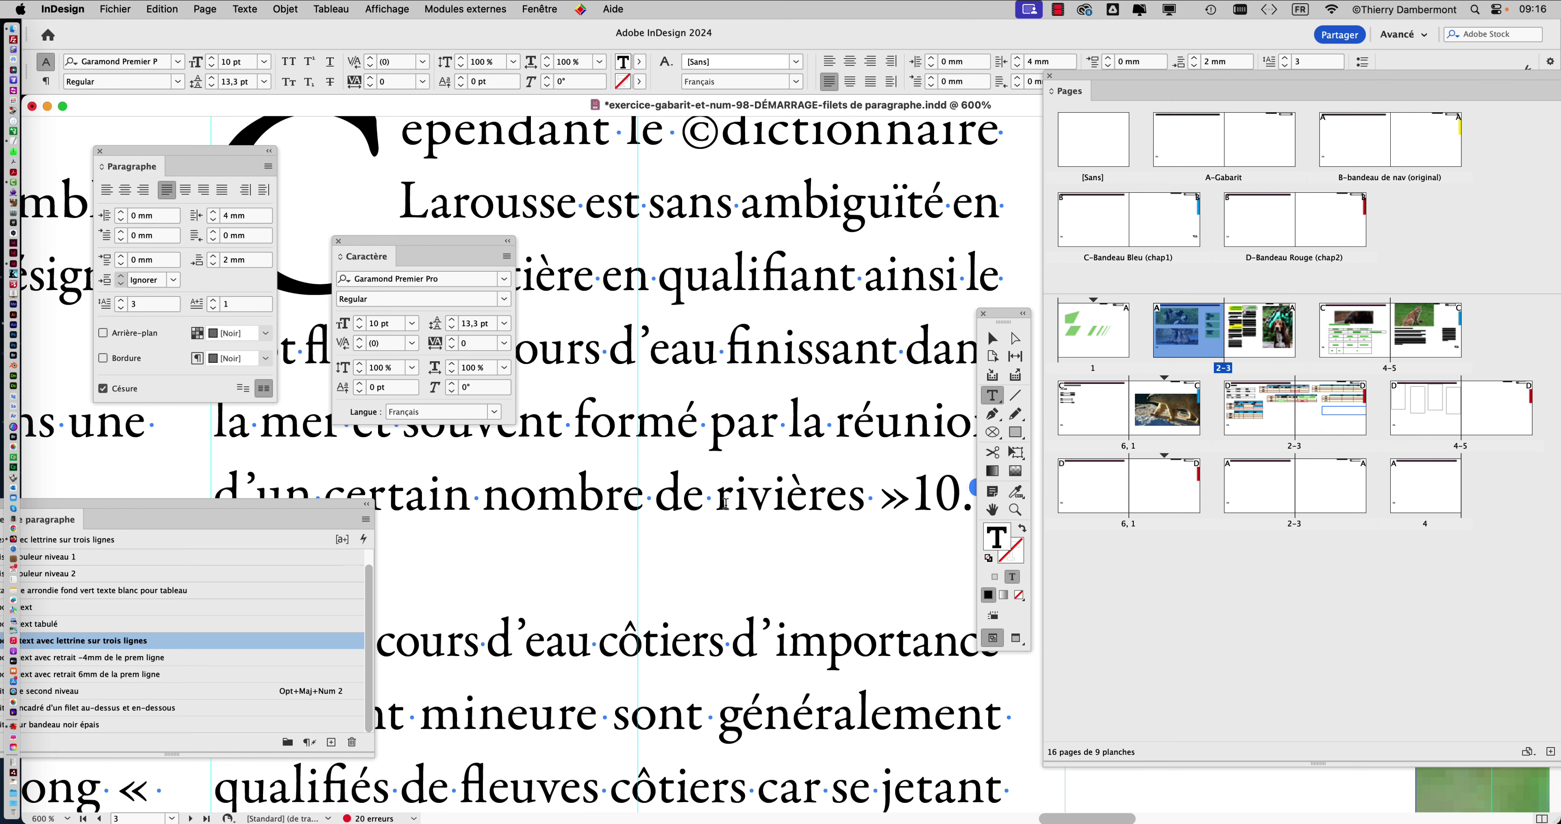
left_click(255, 11)
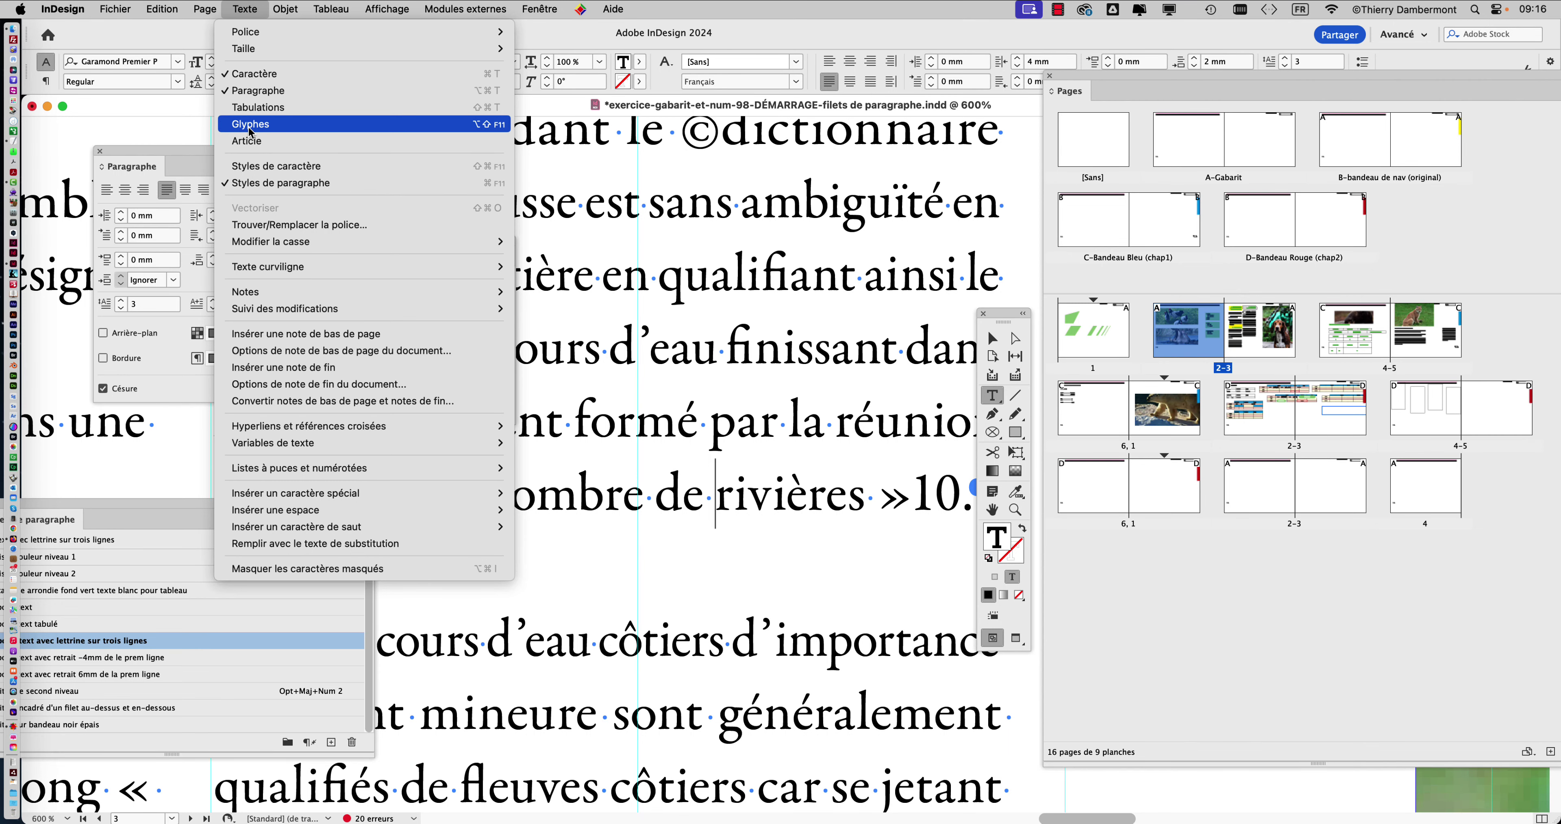
left_click(731, 498)
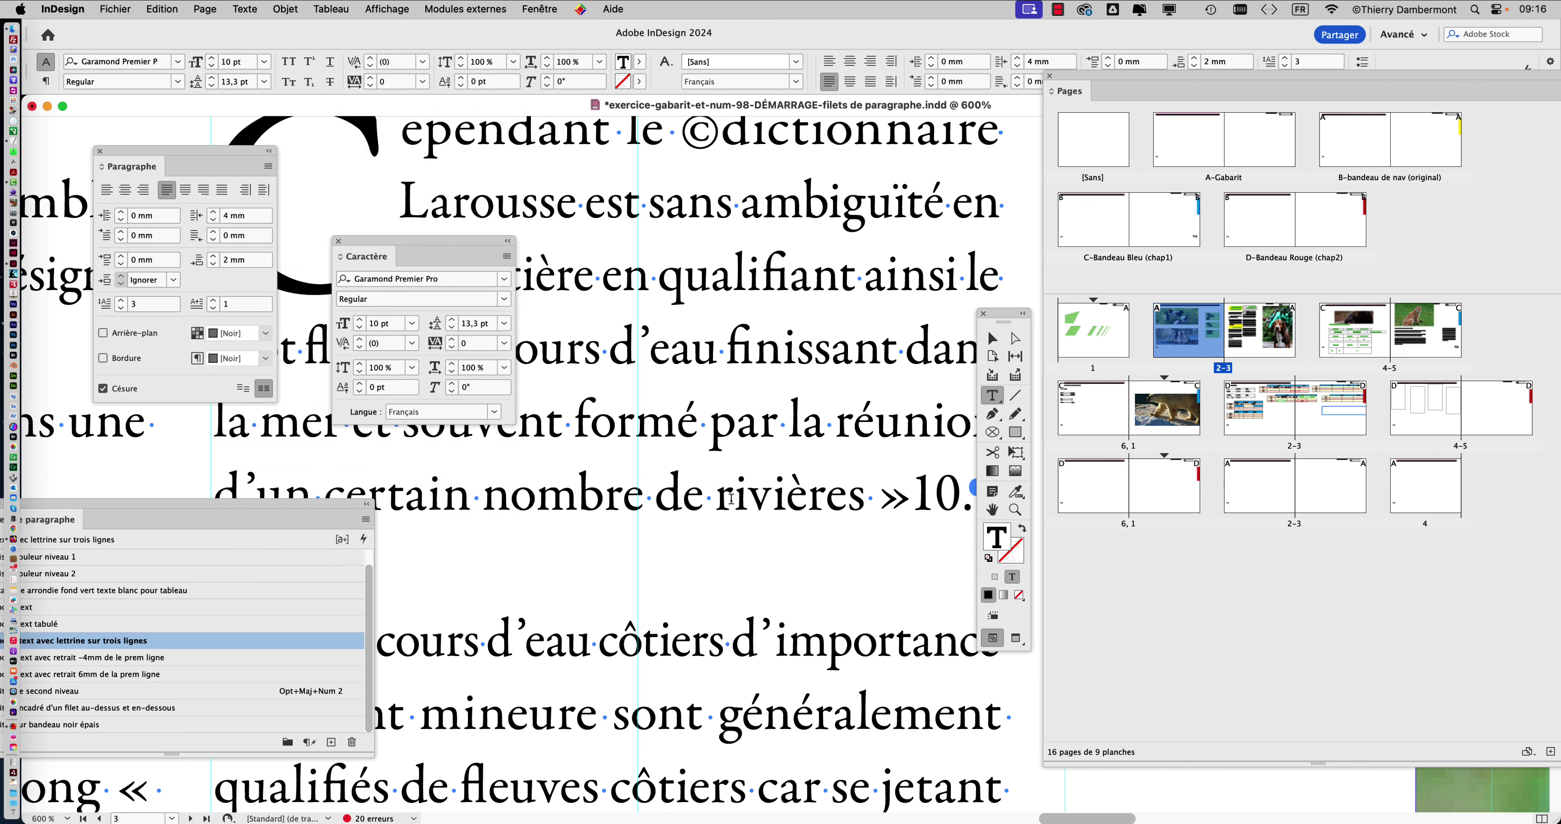
left_click_drag(393, 247, 676, 540)
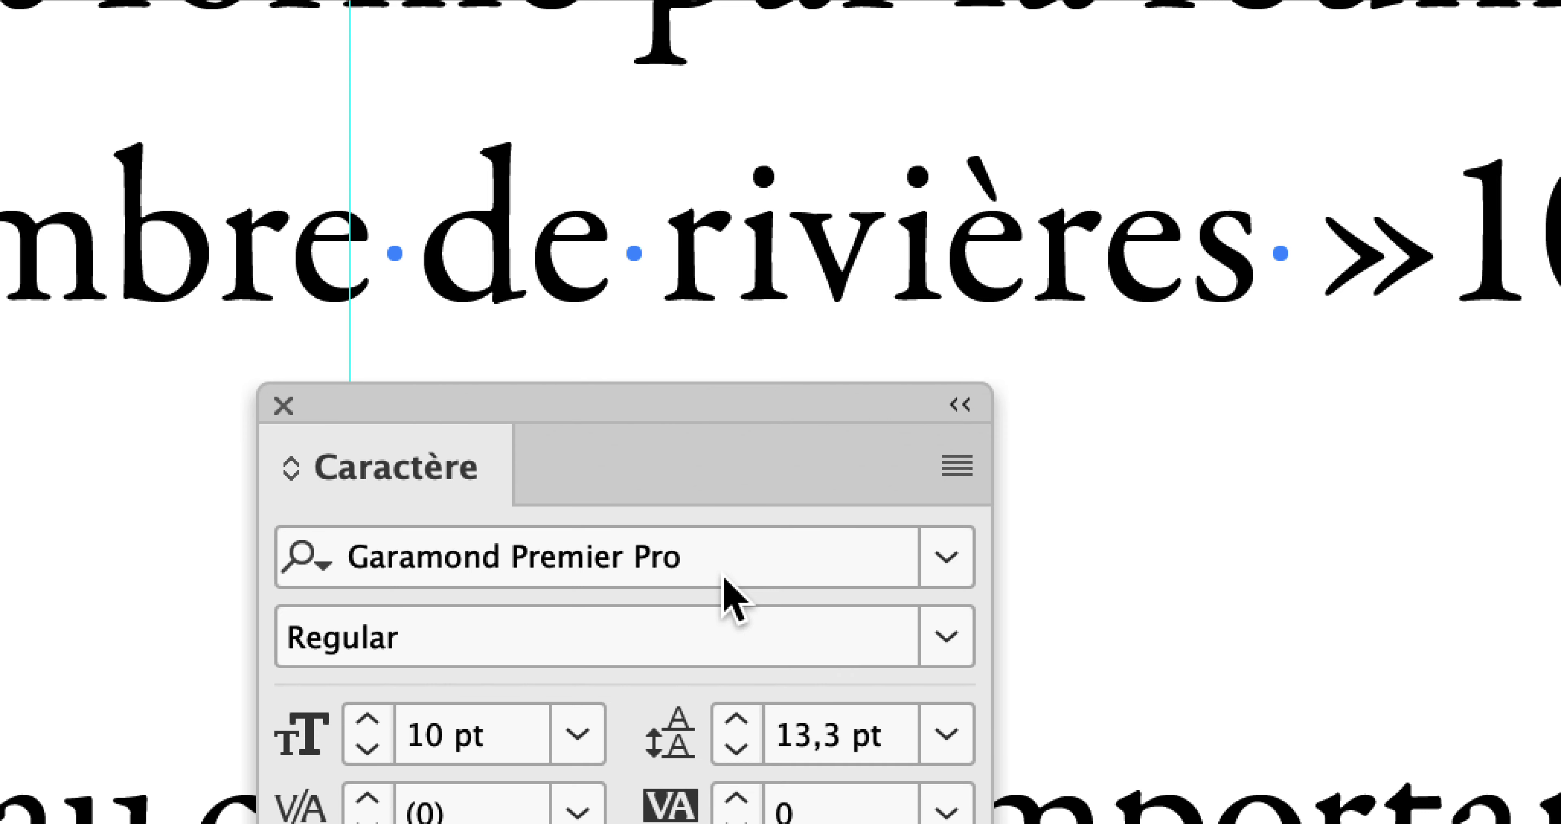
left_click_drag(538, 404, 1560, 532)
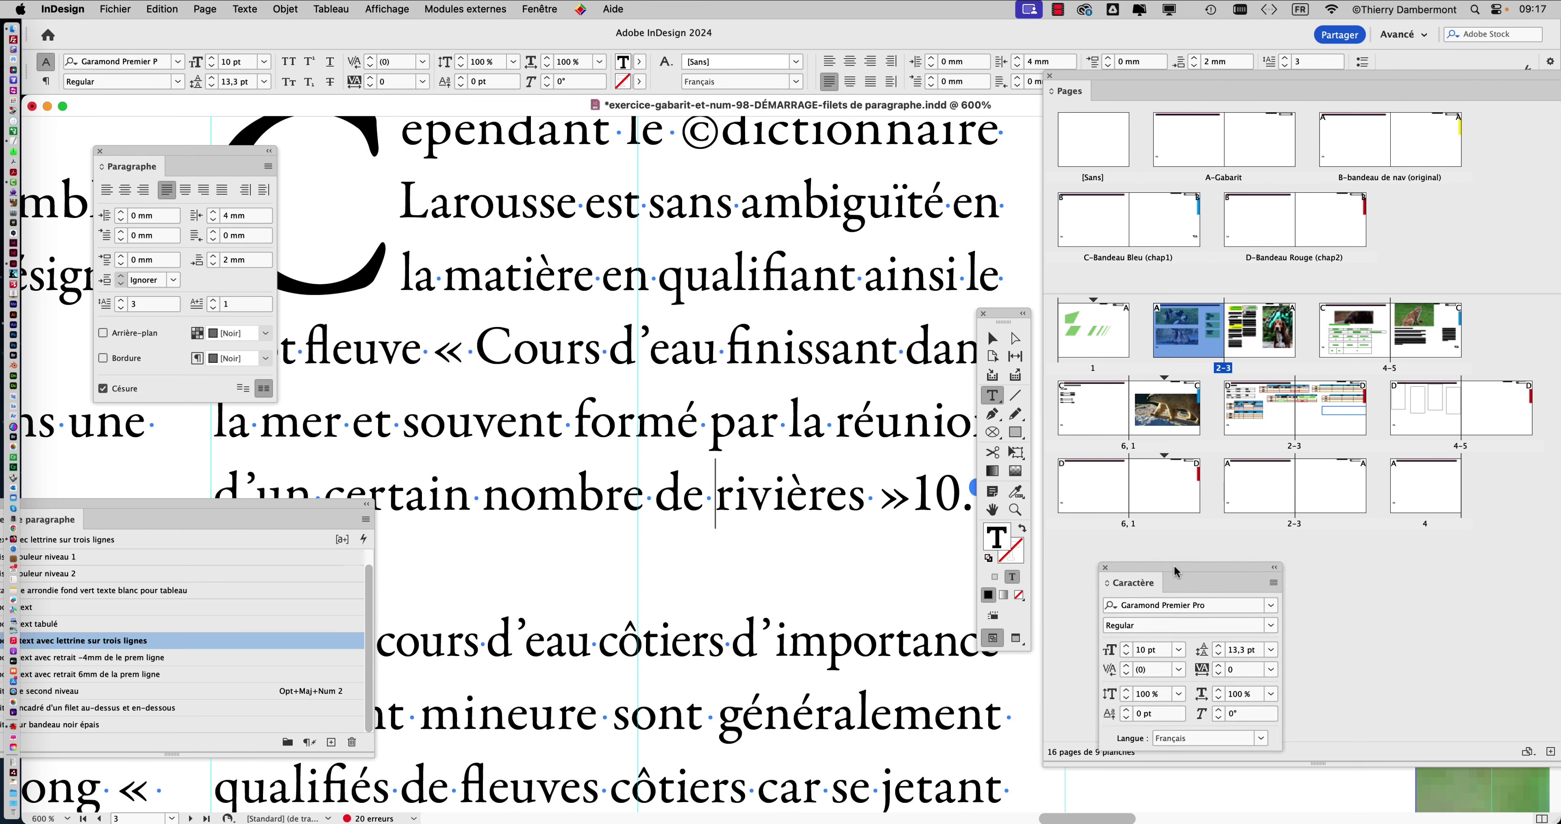
left_click_drag(1175, 564, 1161, 607)
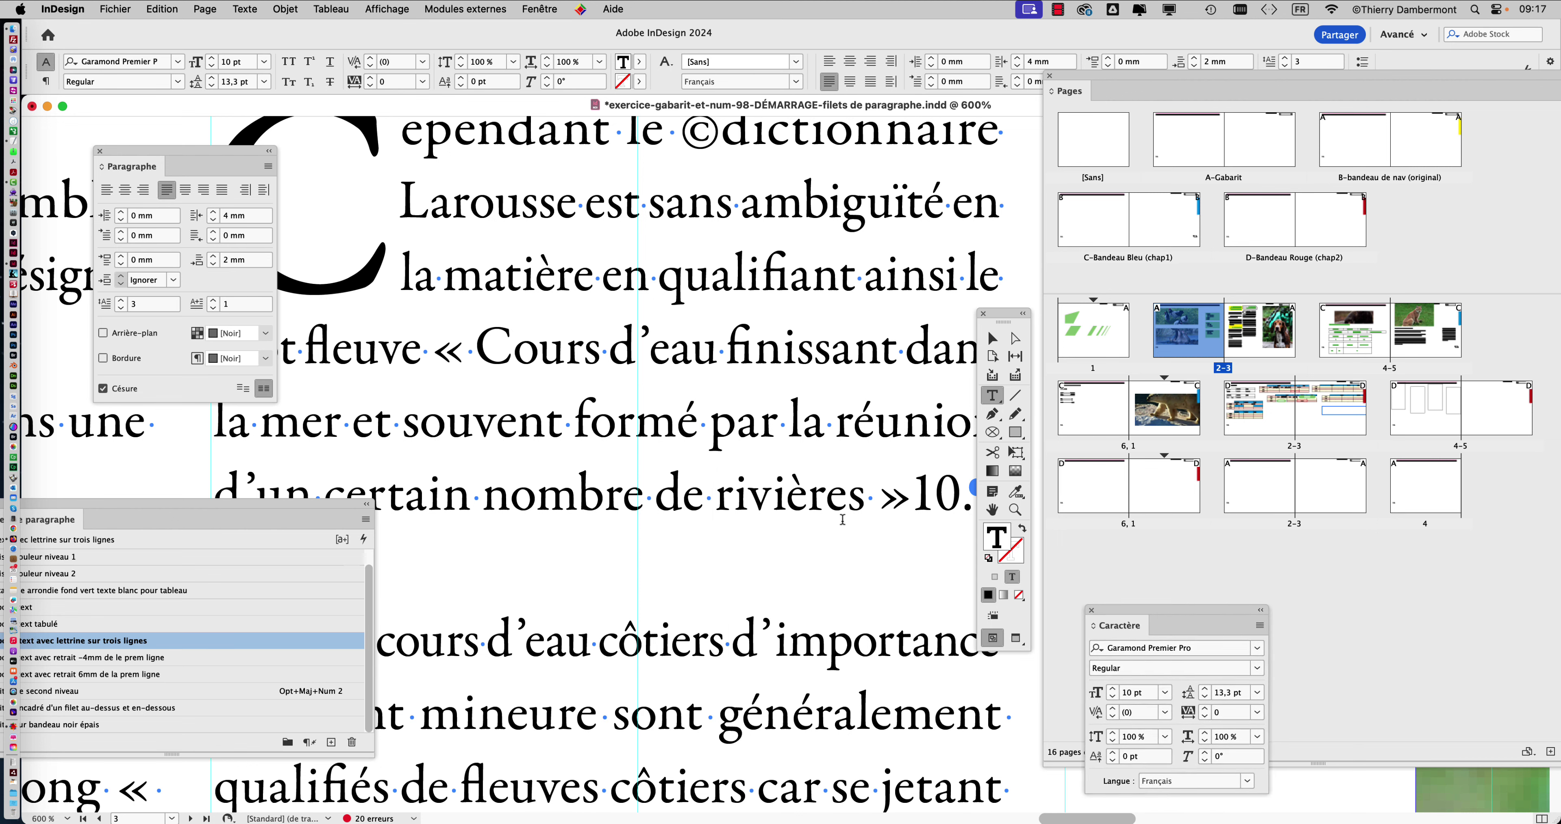
left_click_drag(1161, 609, 225, 437)
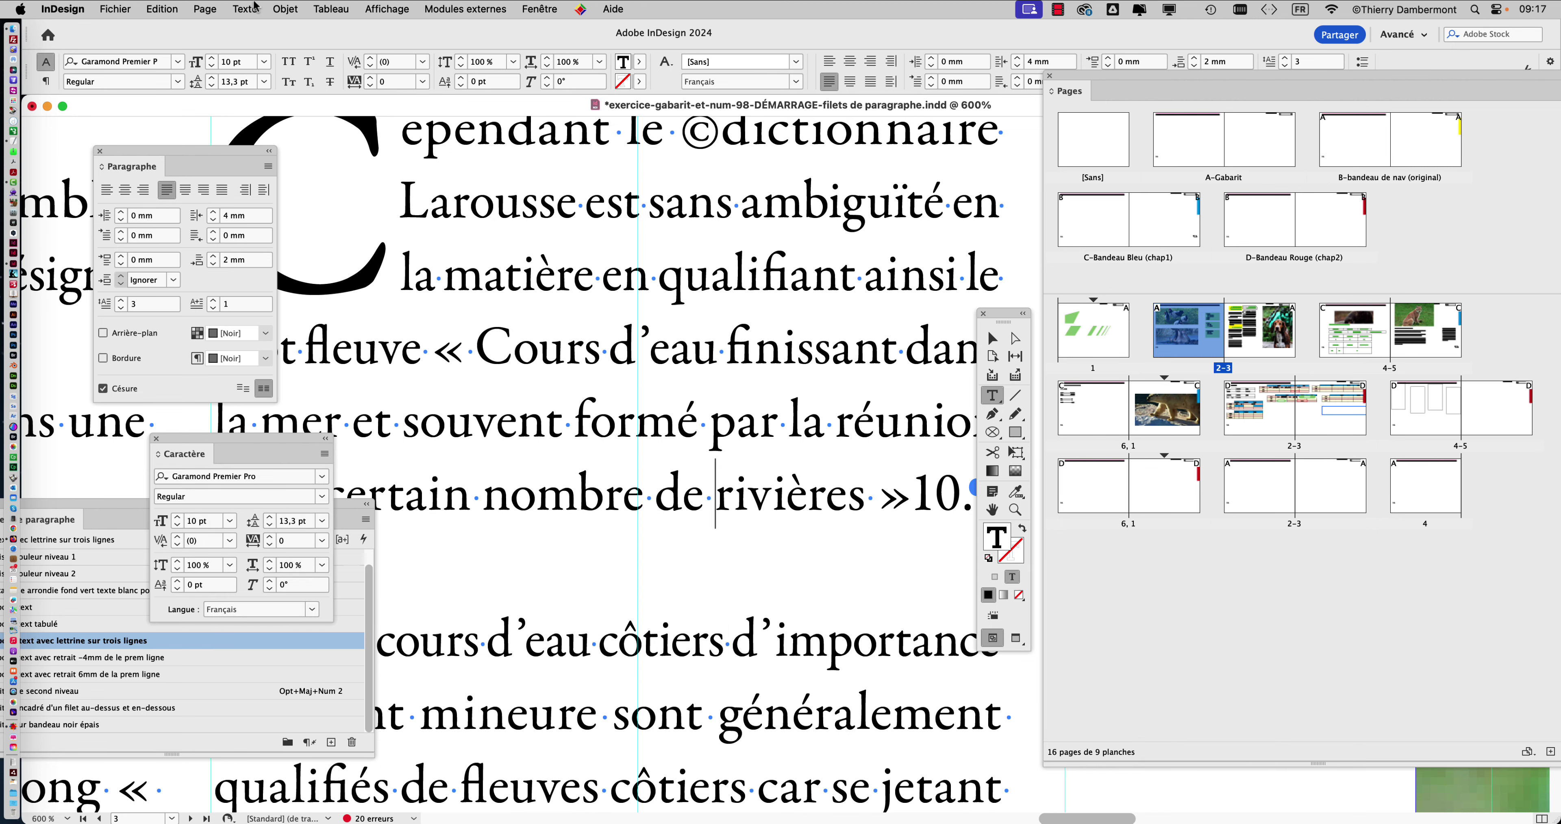
Step: Open the Glyphs panel, enlarge it to show many more characters, and place it above the document text
left_click(245, 8)
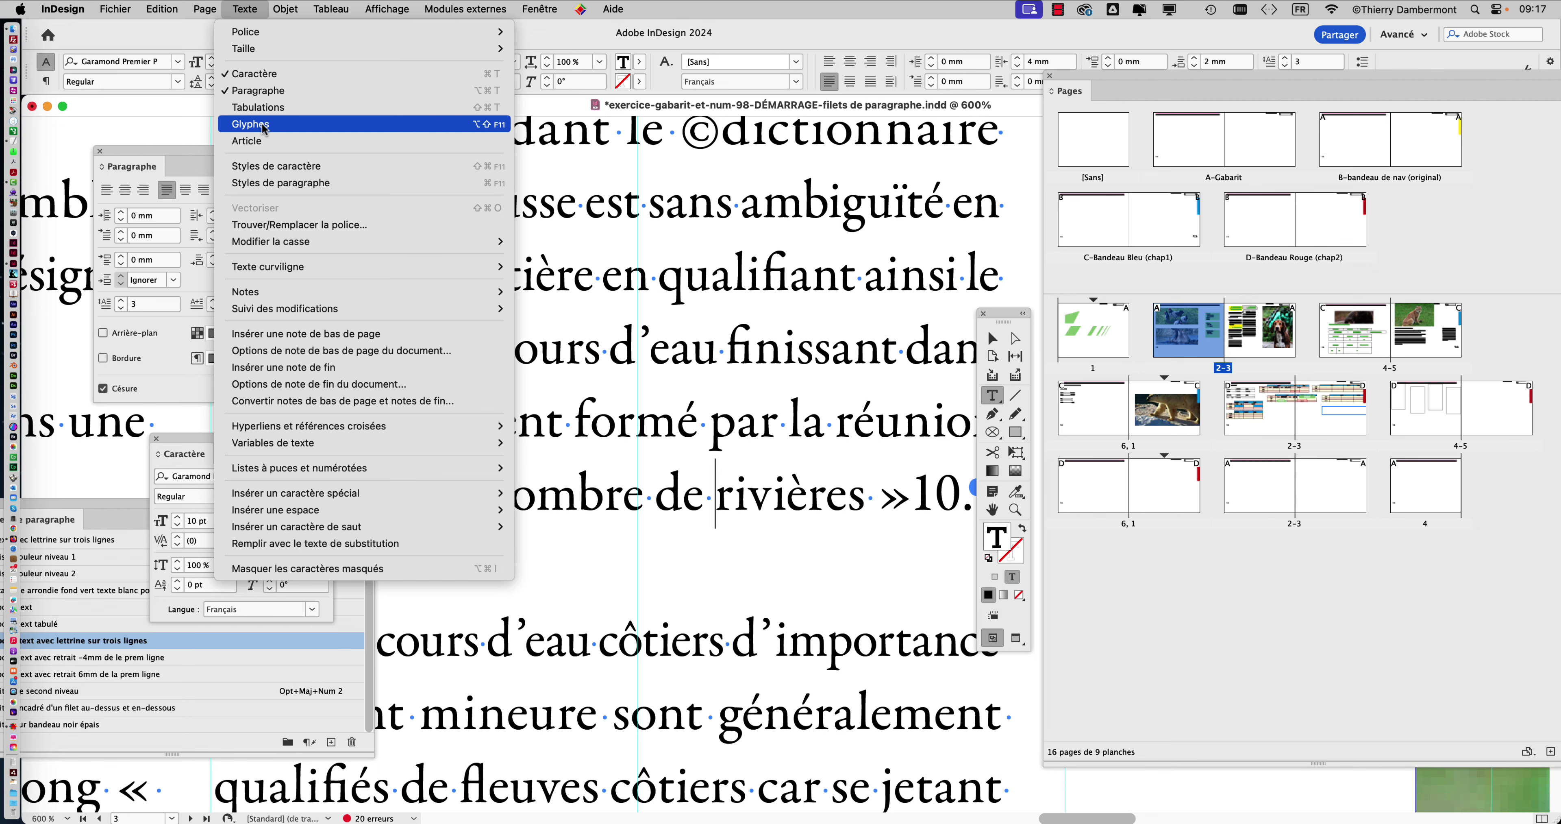
left_click(262, 124)
left_click_drag(563, 244, 471, 86)
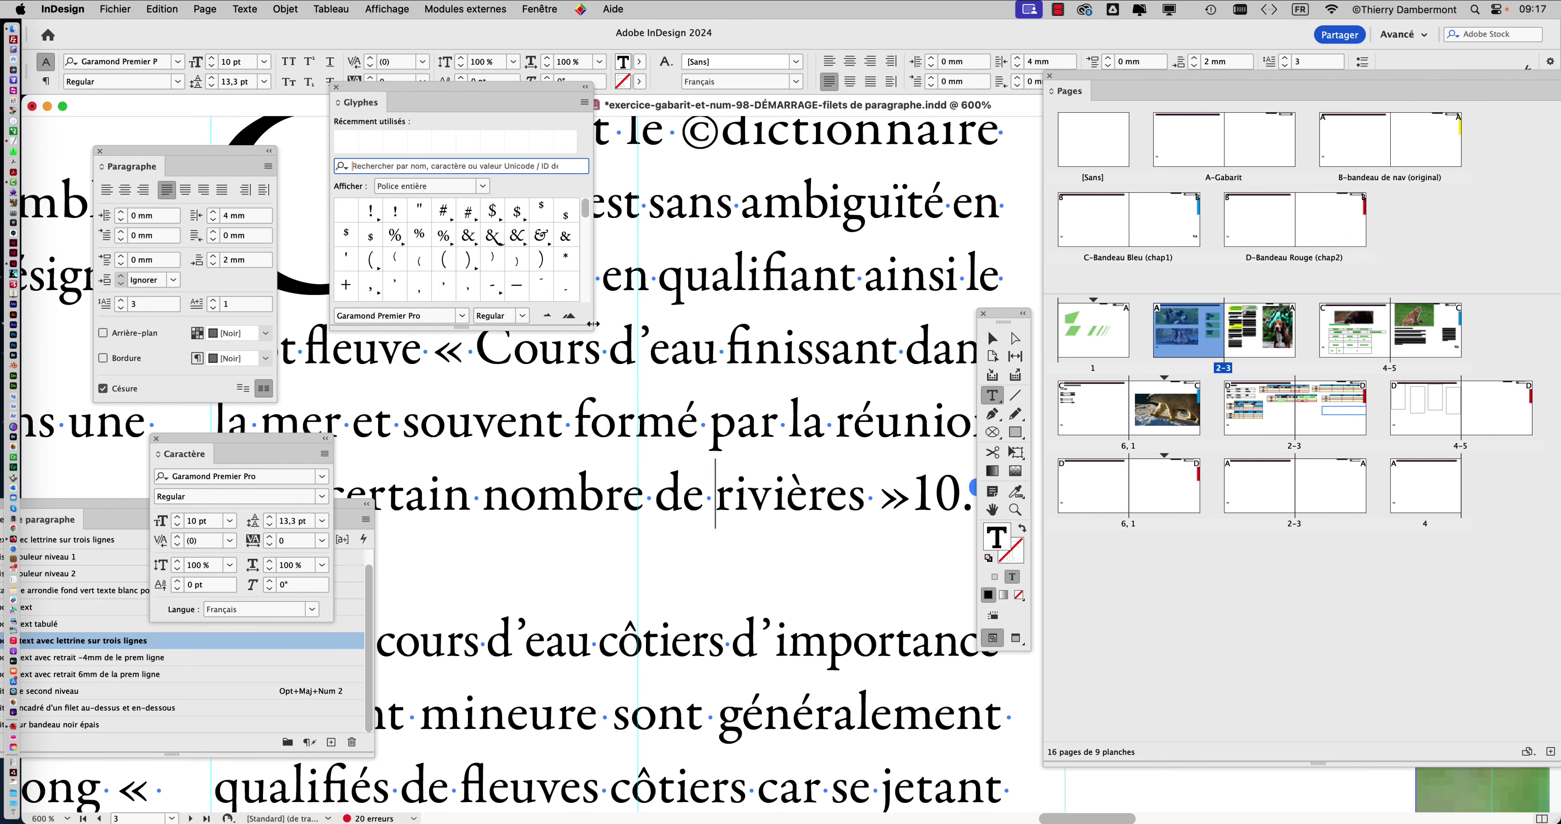
left_click_drag(590, 327, 670, 740)
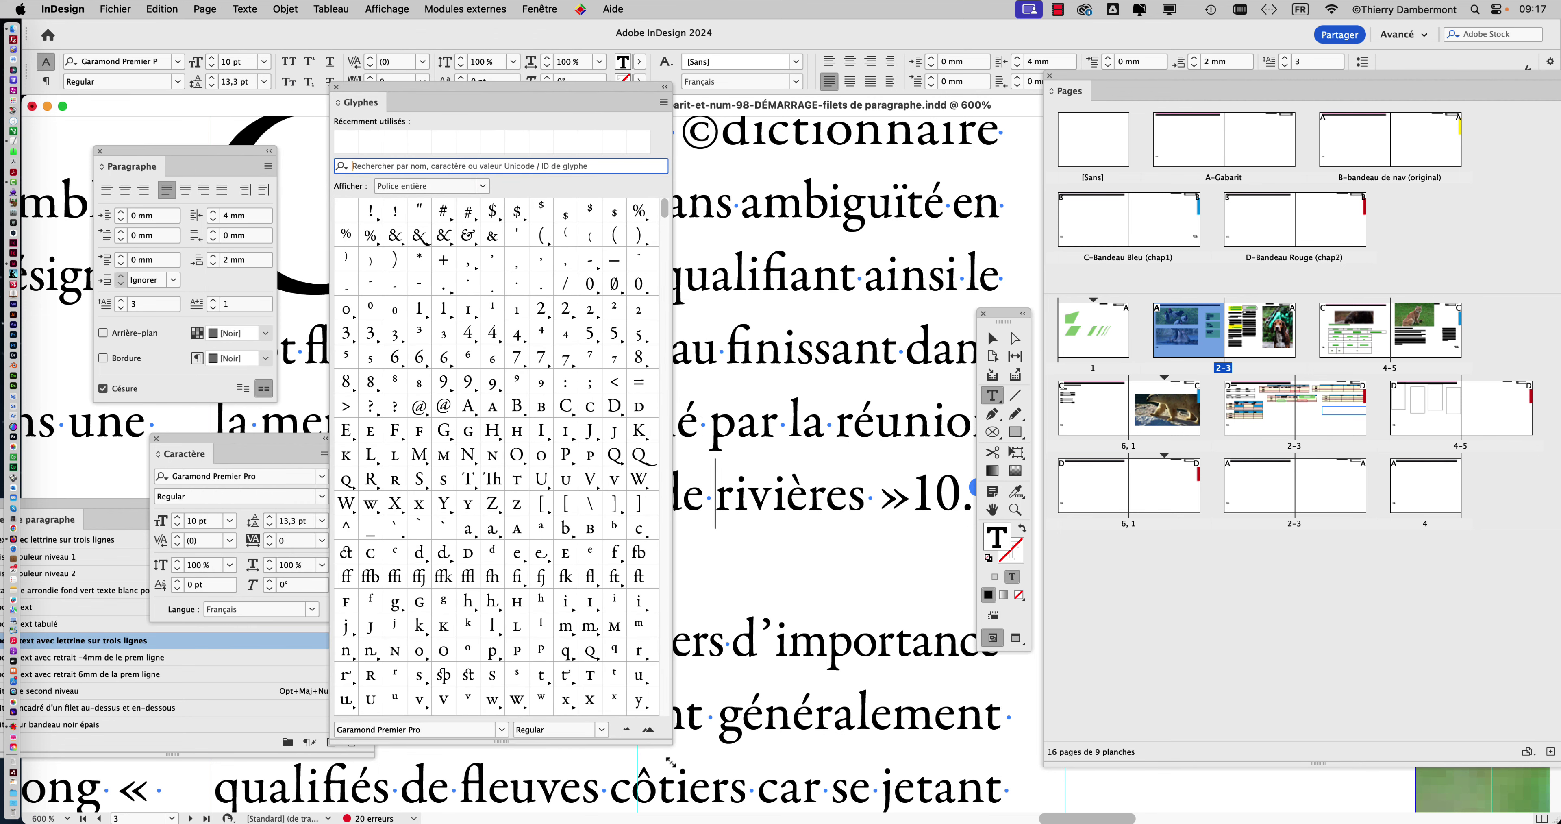
left_click_drag(665, 210, 668, 592)
left_click_drag(624, 86, 655, 38)
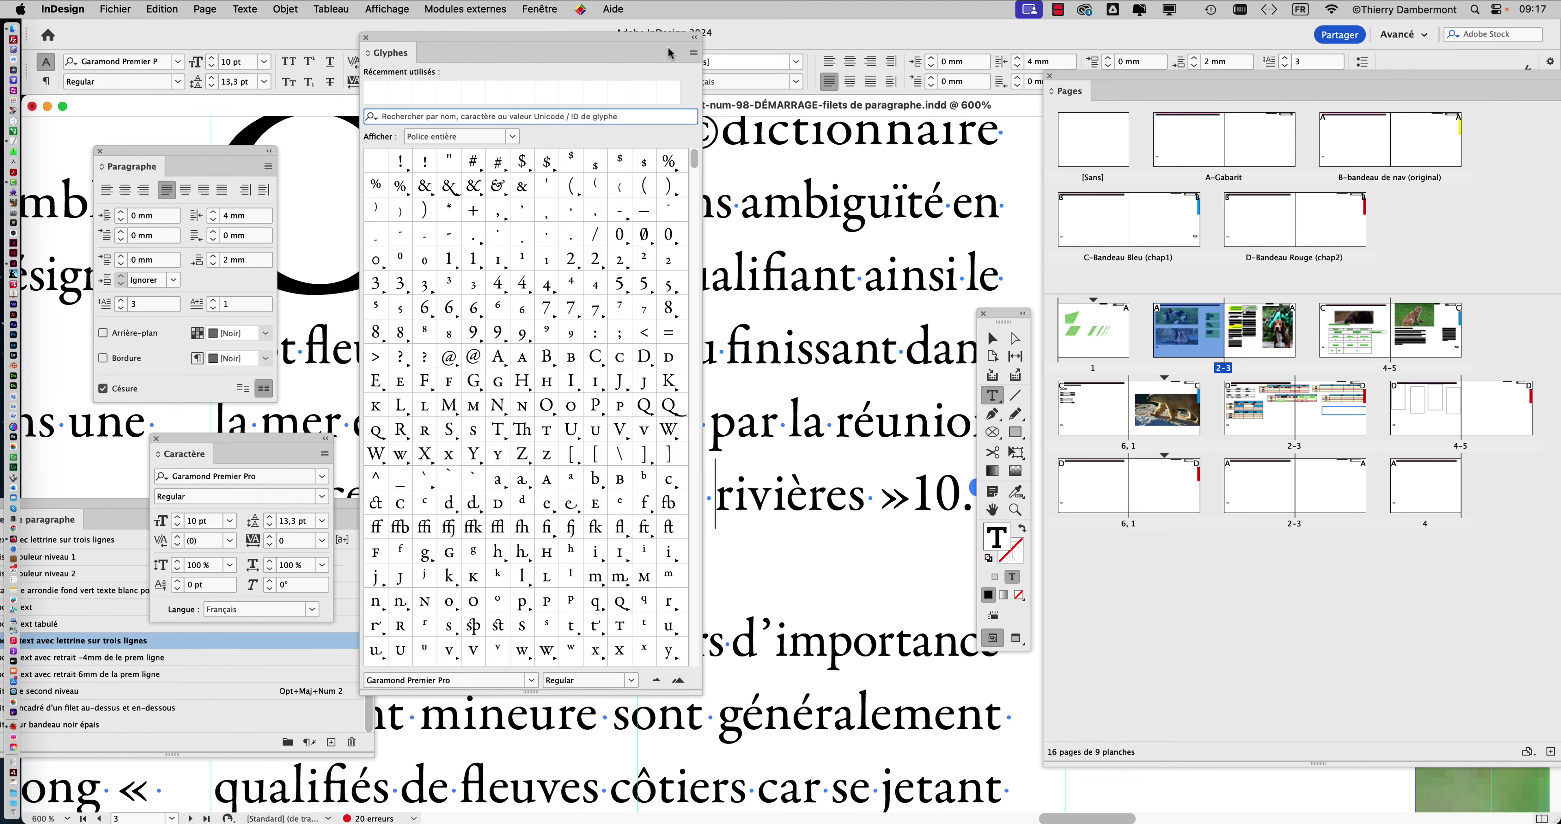
Step: Move the Glyphs panel off the insertion point and insert the Garamond Premier Pro © glyph before "rivières"
left_click_drag(695, 158, 695, 213)
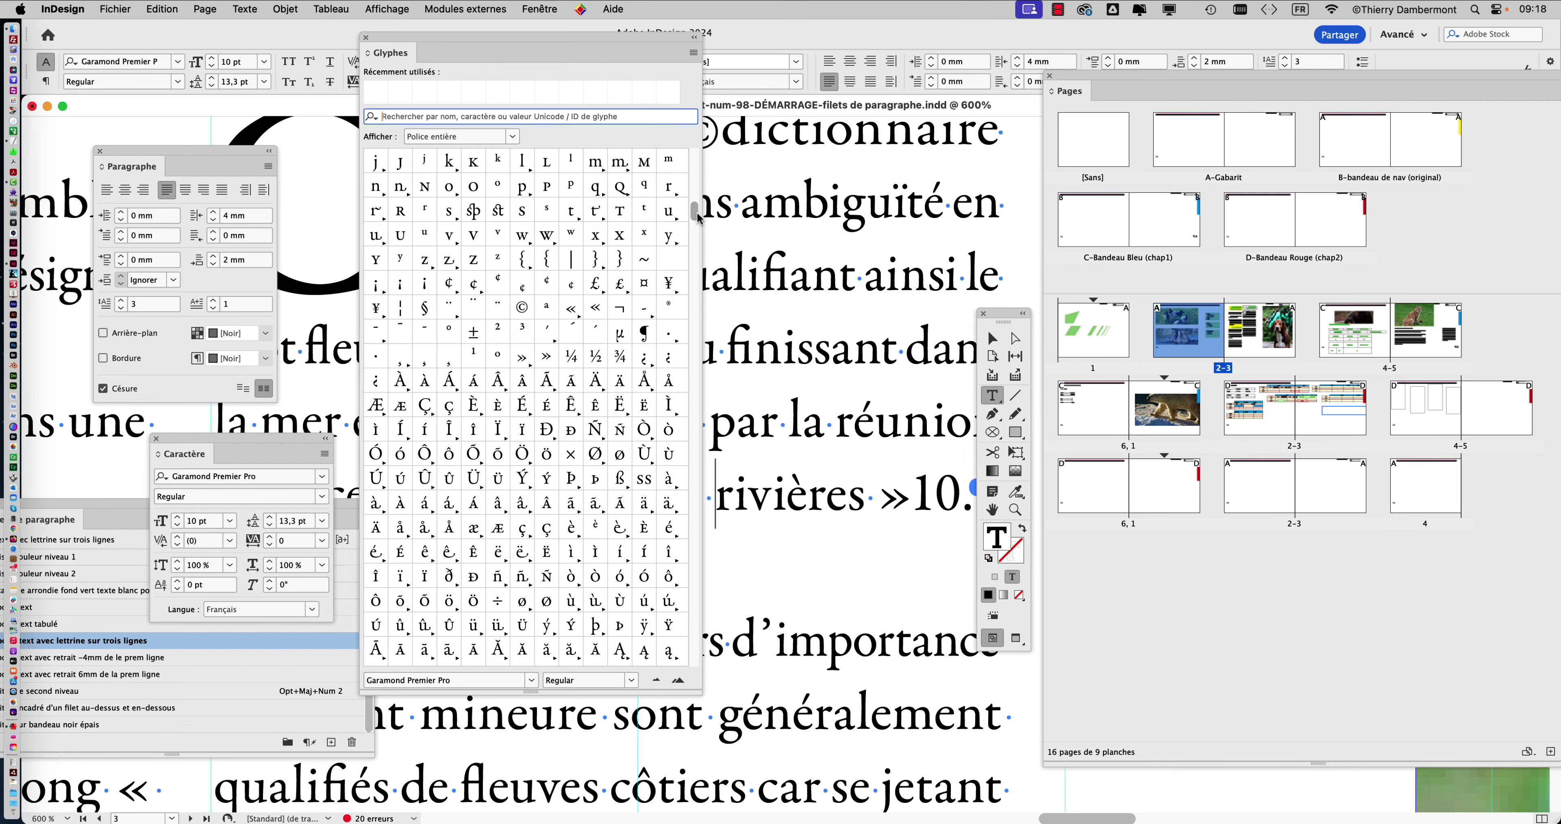
left_click_drag(696, 219, 698, 242)
scroll(684, 242, "up", 2)
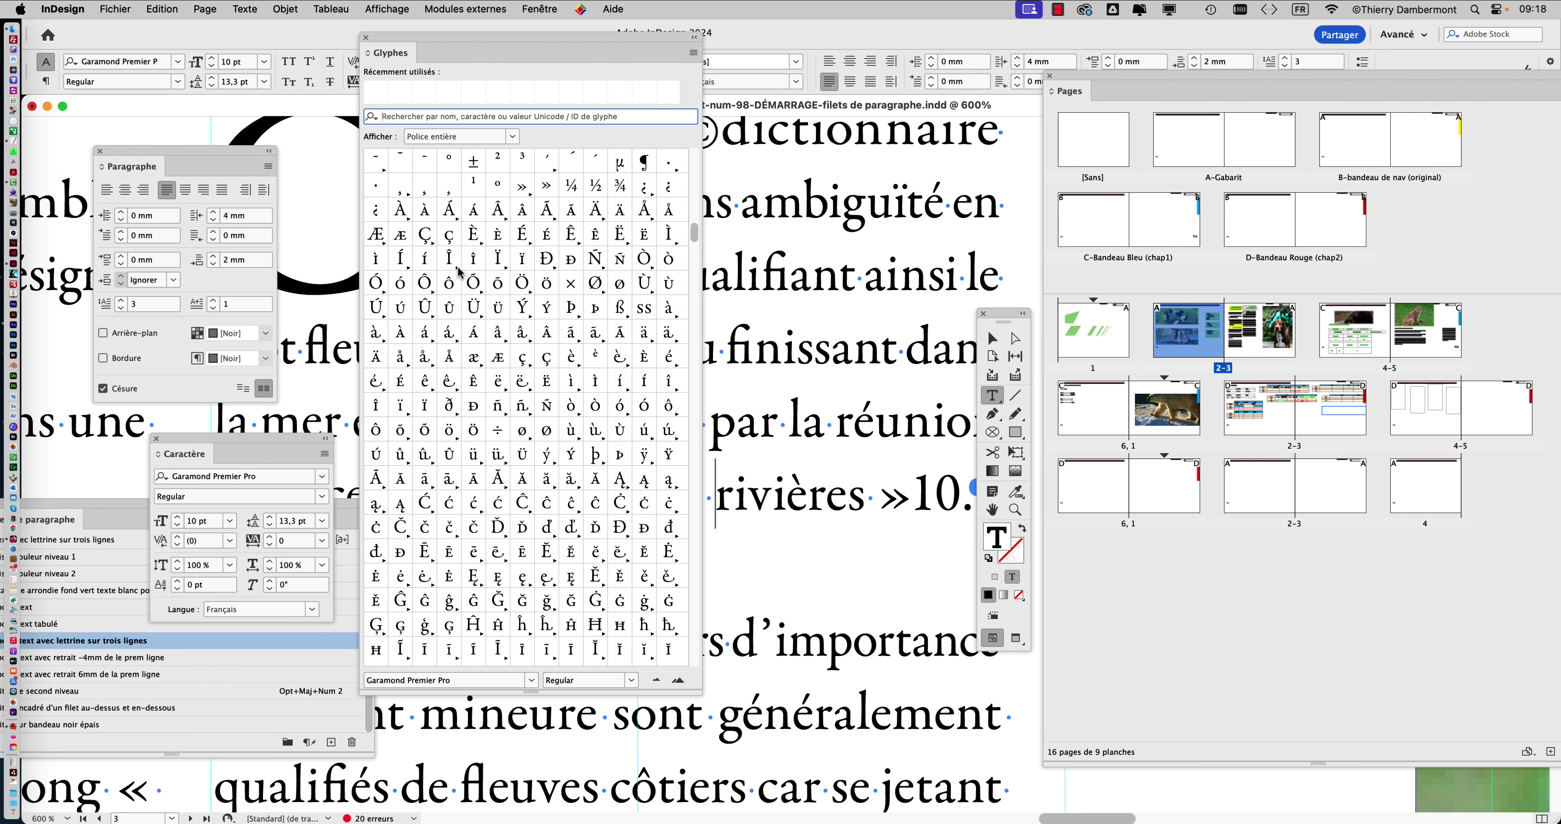
mouse_move(458, 268)
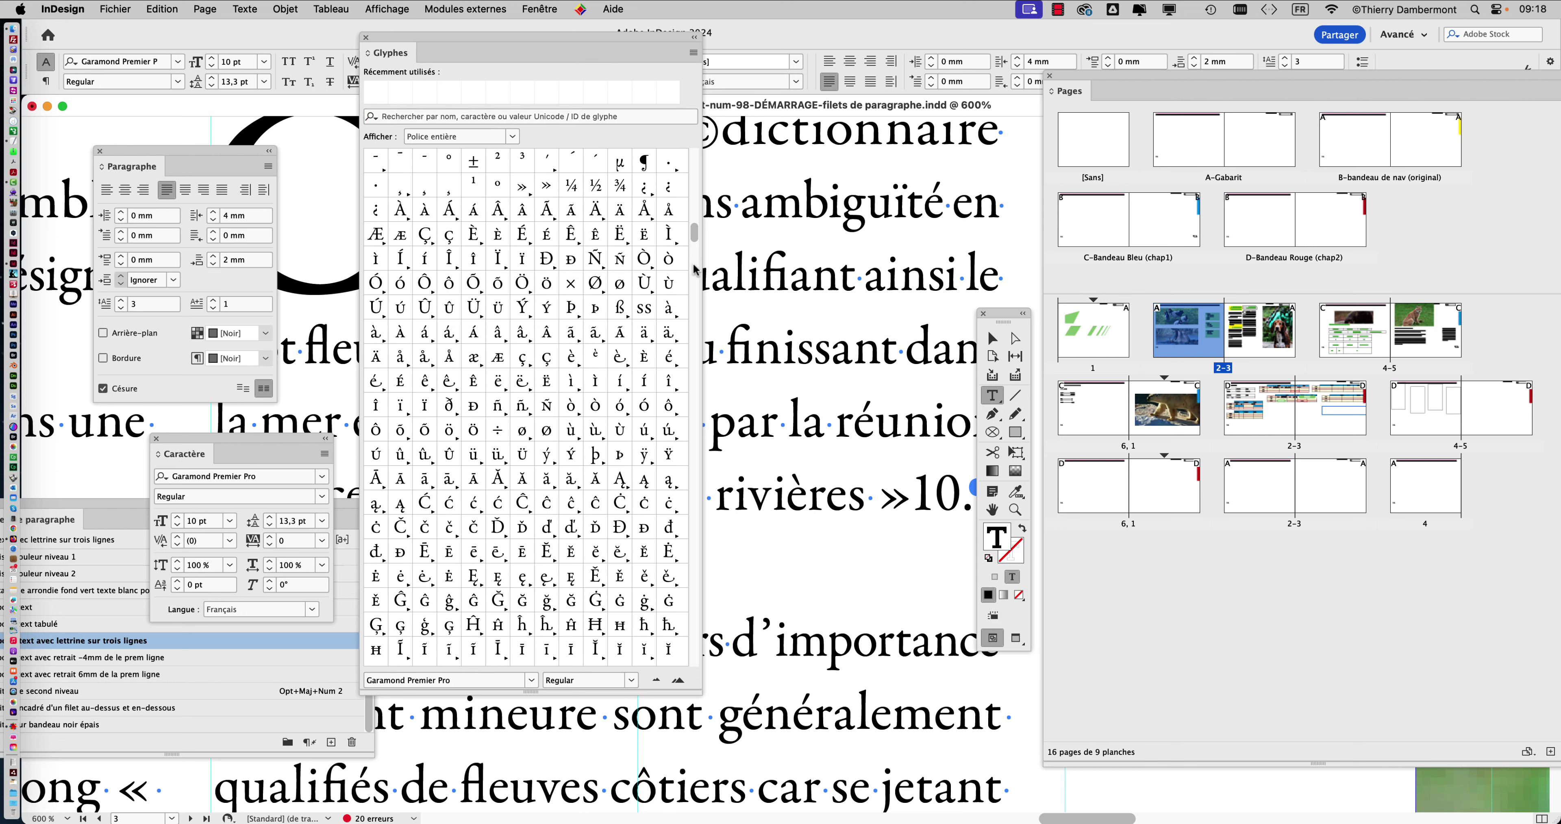
mouse_move(650, 239)
left_click_drag(548, 33, 1067, 30)
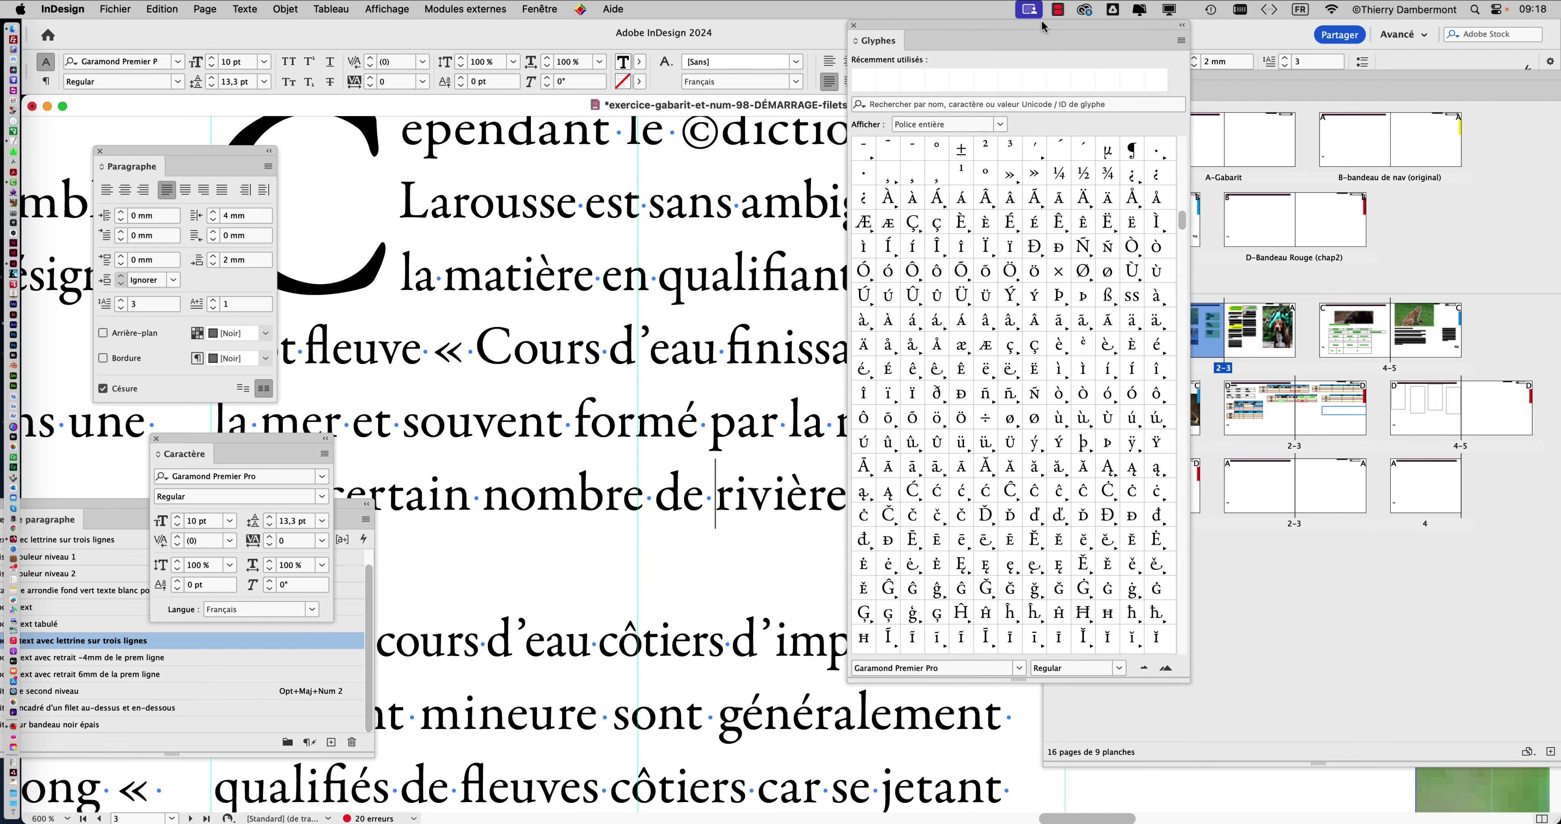
scroll(1072, 318, "up", 5)
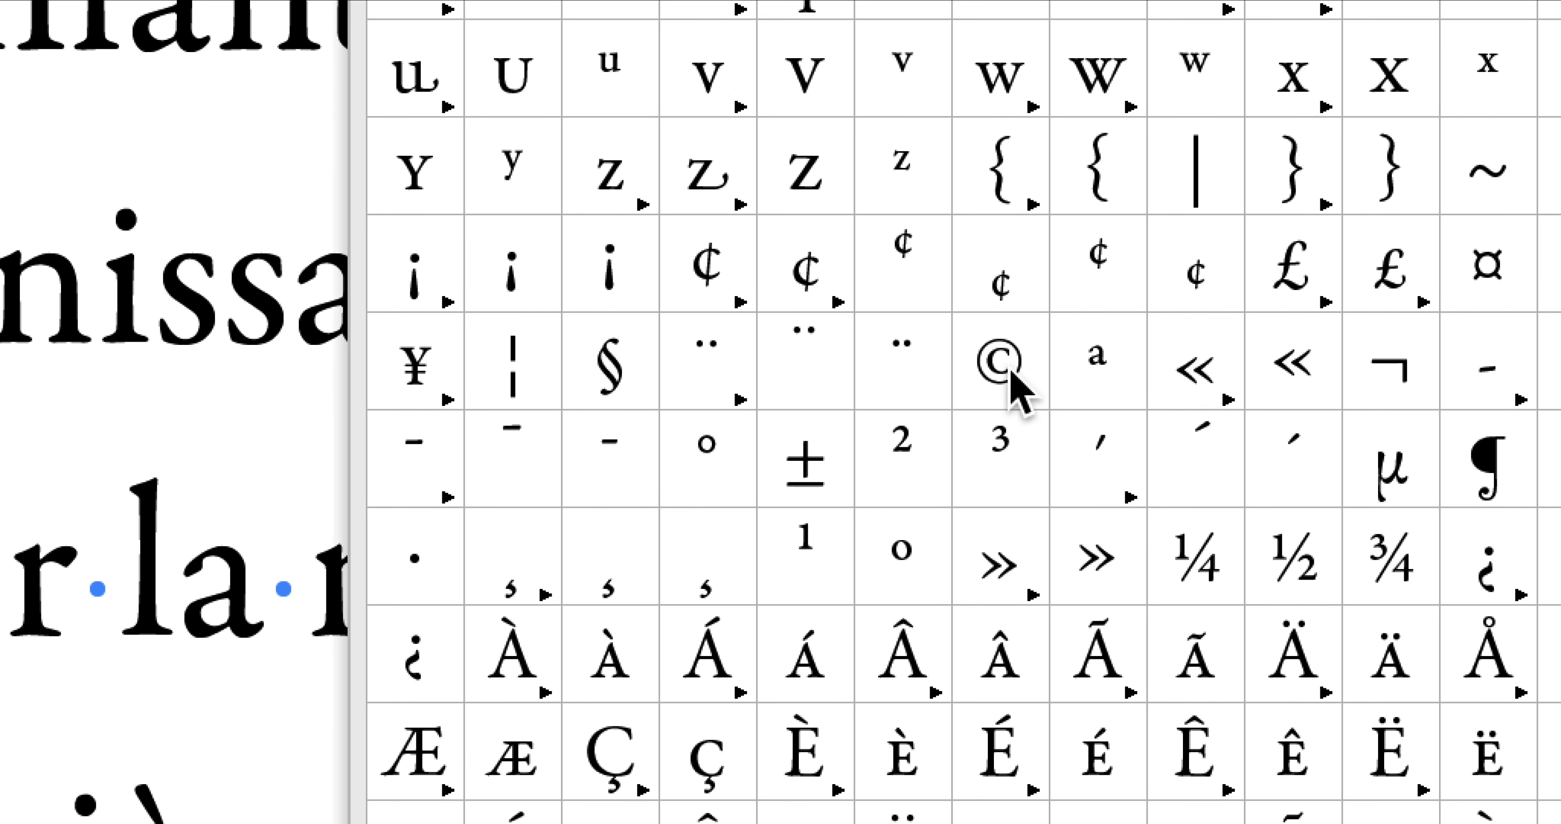
mouse_move(1010, 374)
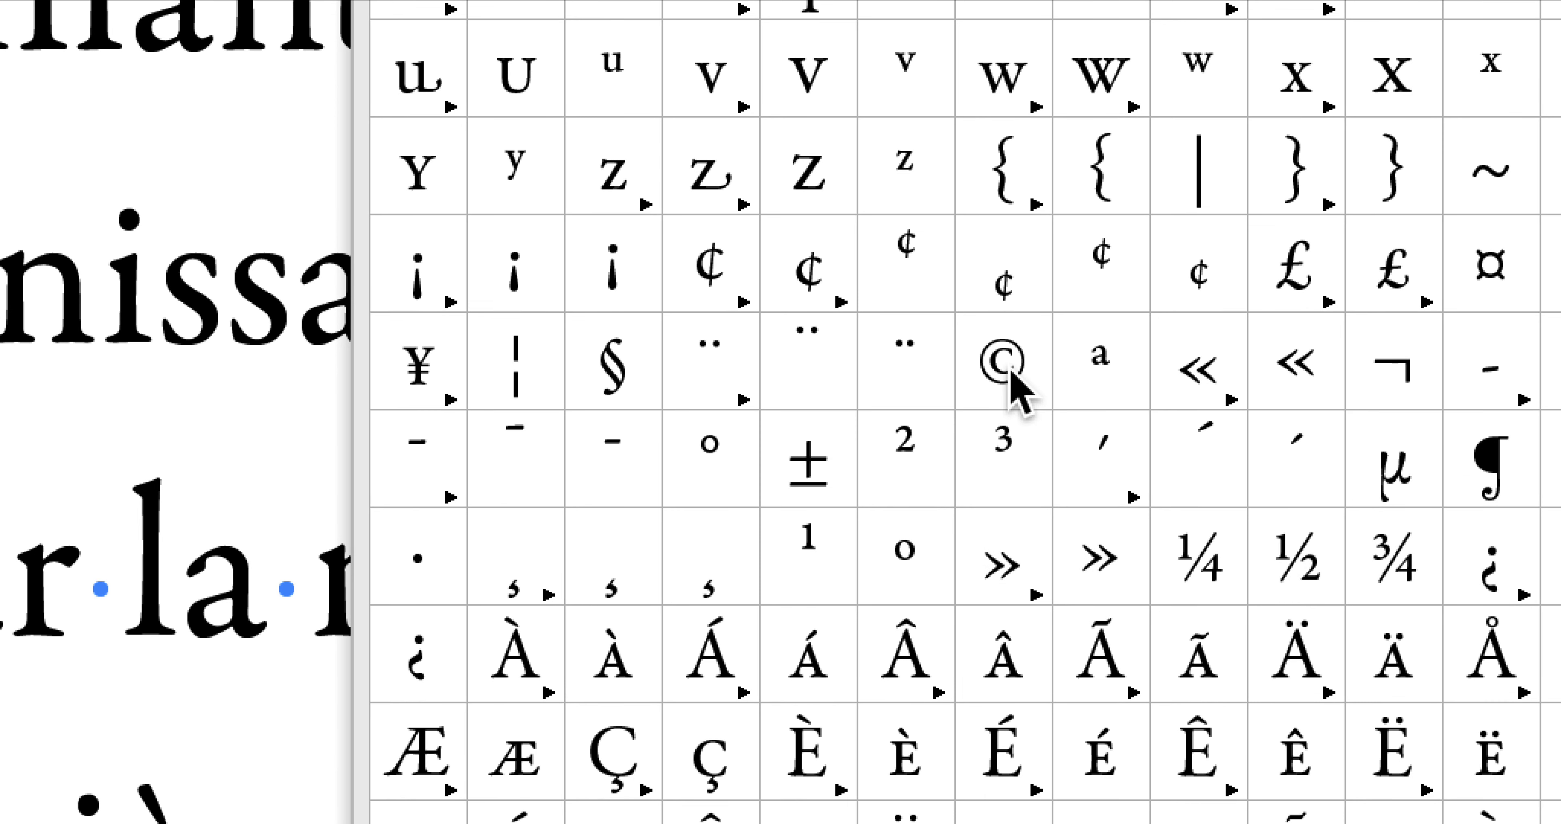
mouse_move(1010, 372)
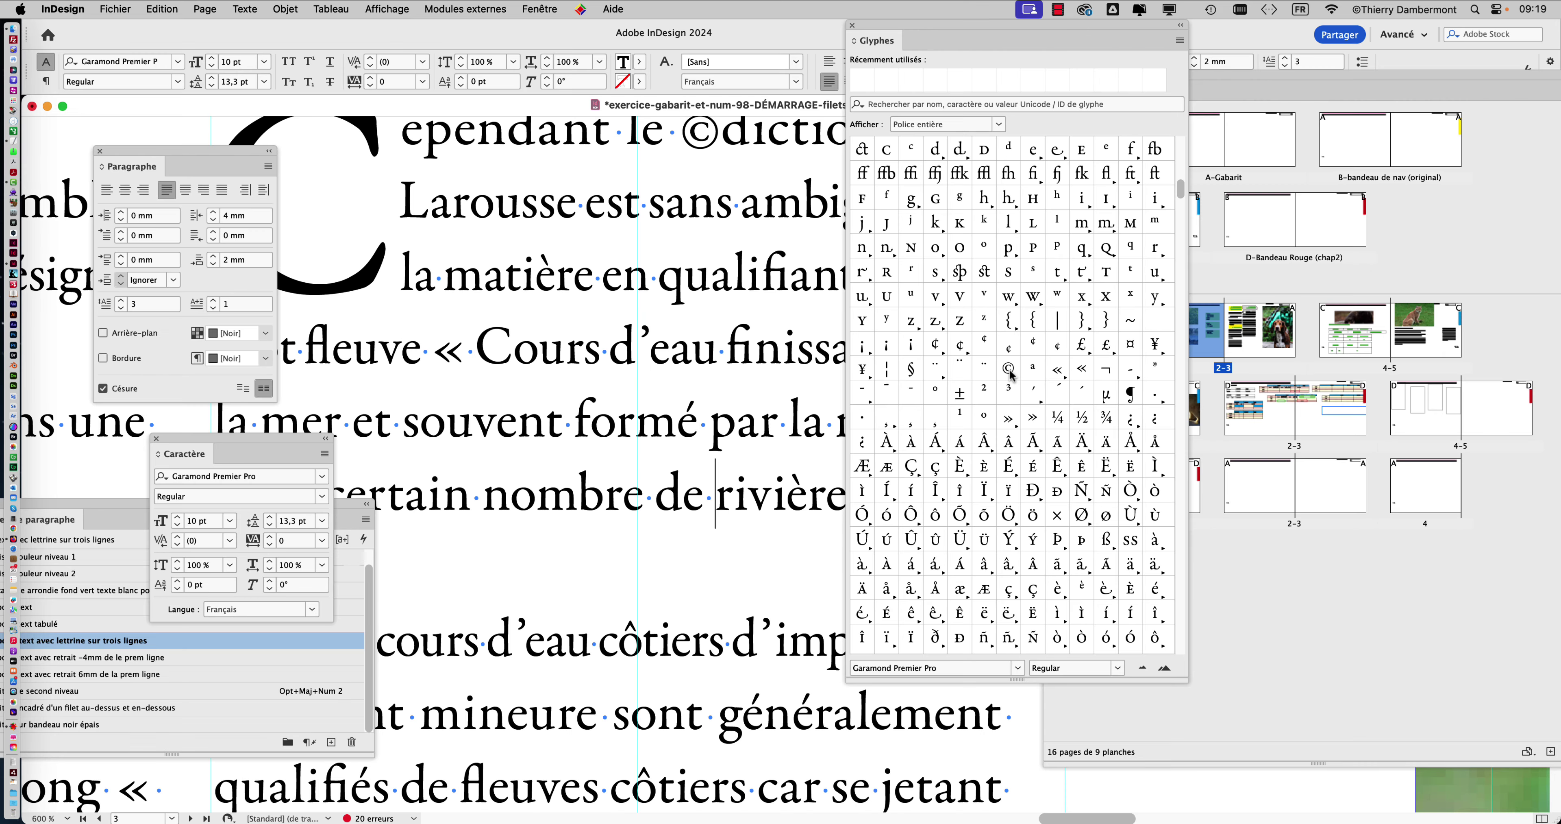
double_click(1009, 369)
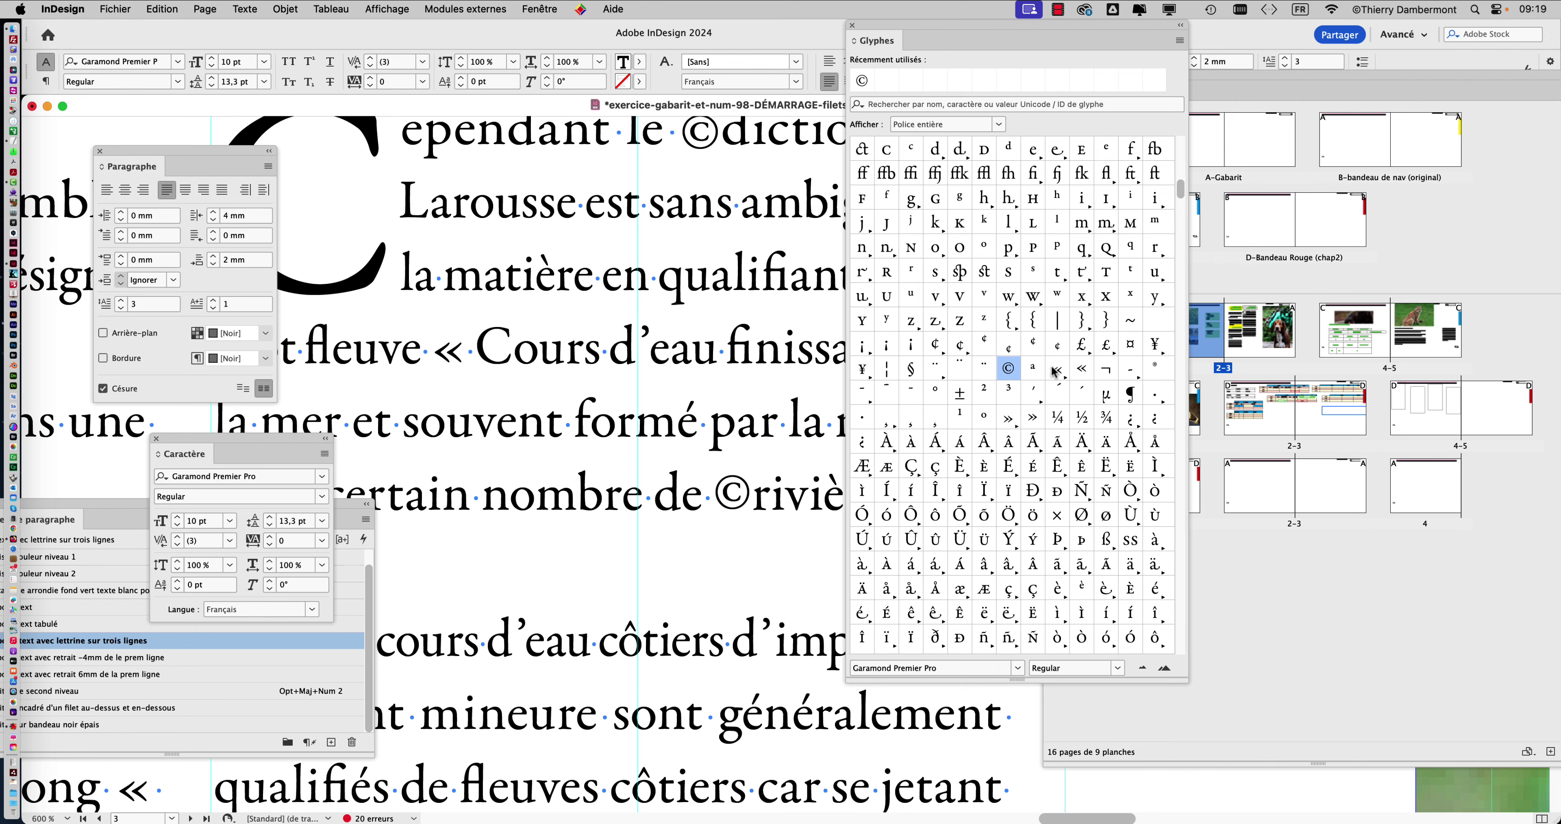
Step: Reduce the height of the Glyphs panel and move it beside the Paragraph panel
left_click_drag(1184, 681, 1177, 533)
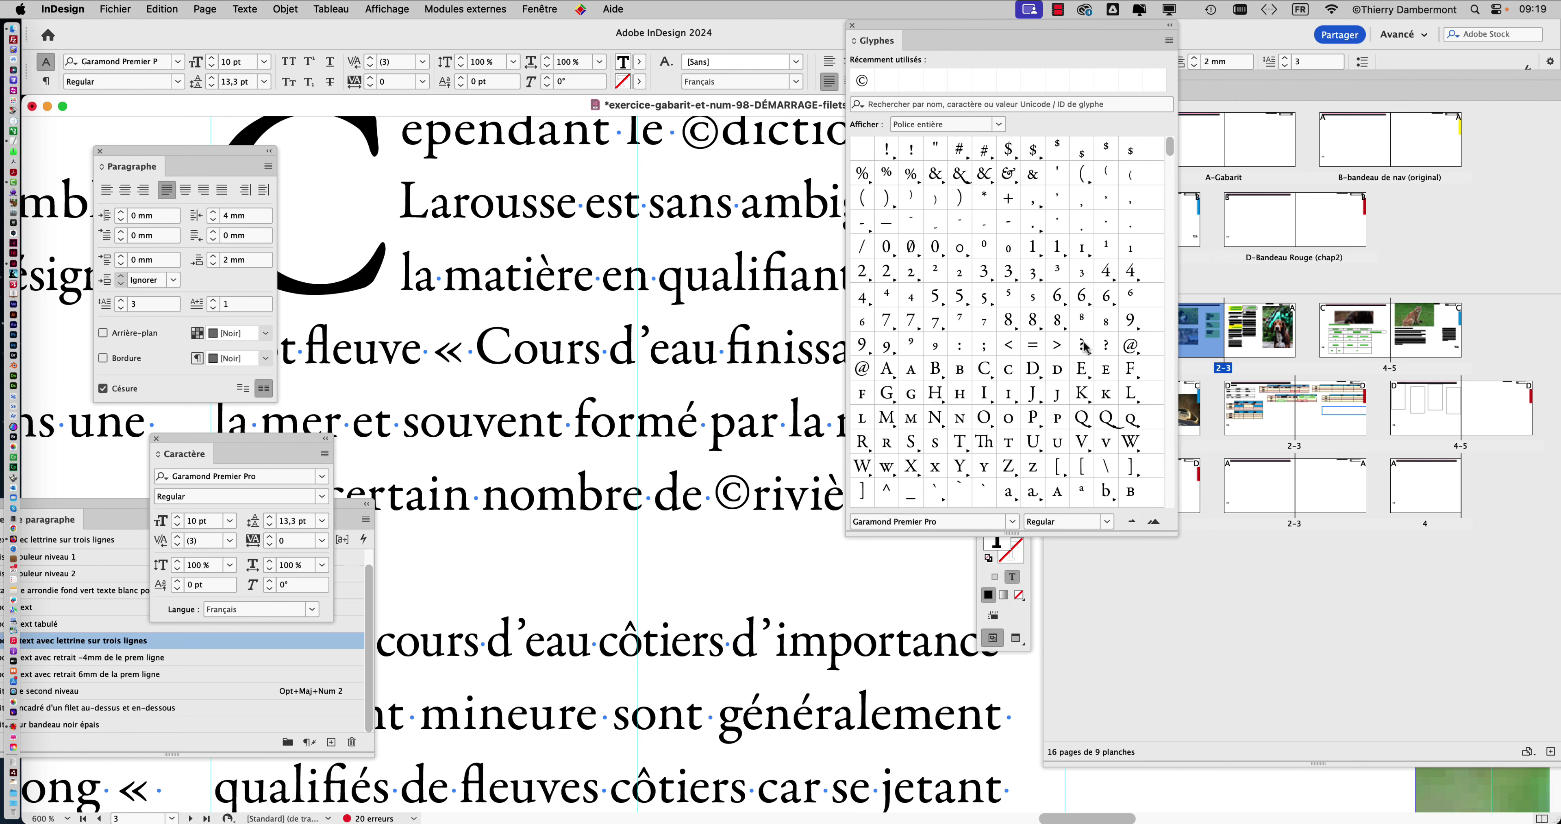
left_click_drag(892, 37, 366, 109)
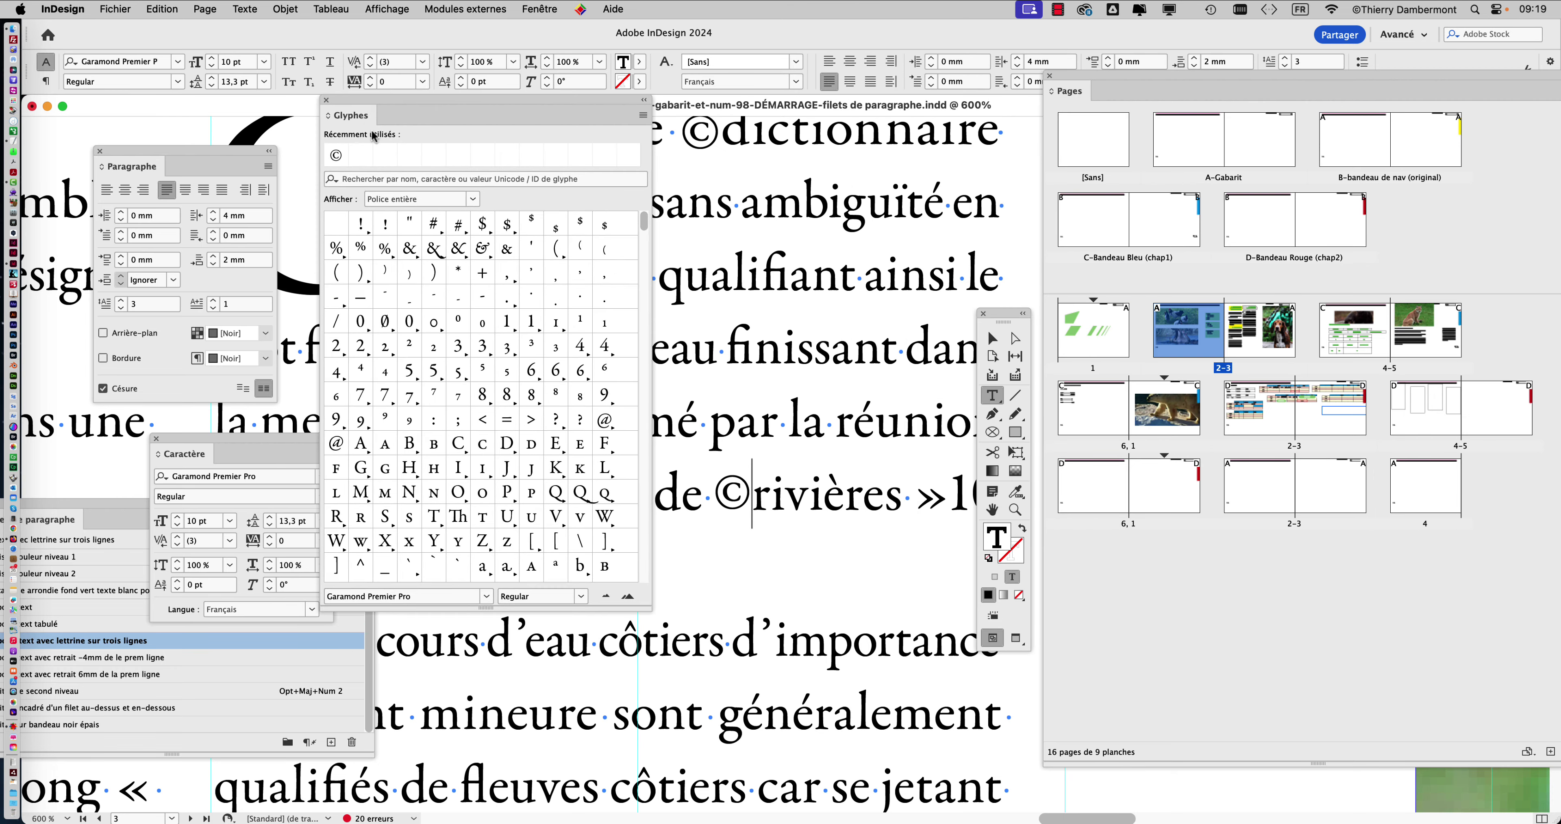
Step: Set the Glyphs panel's font to Luminari and browse its characters
left_click(487, 596)
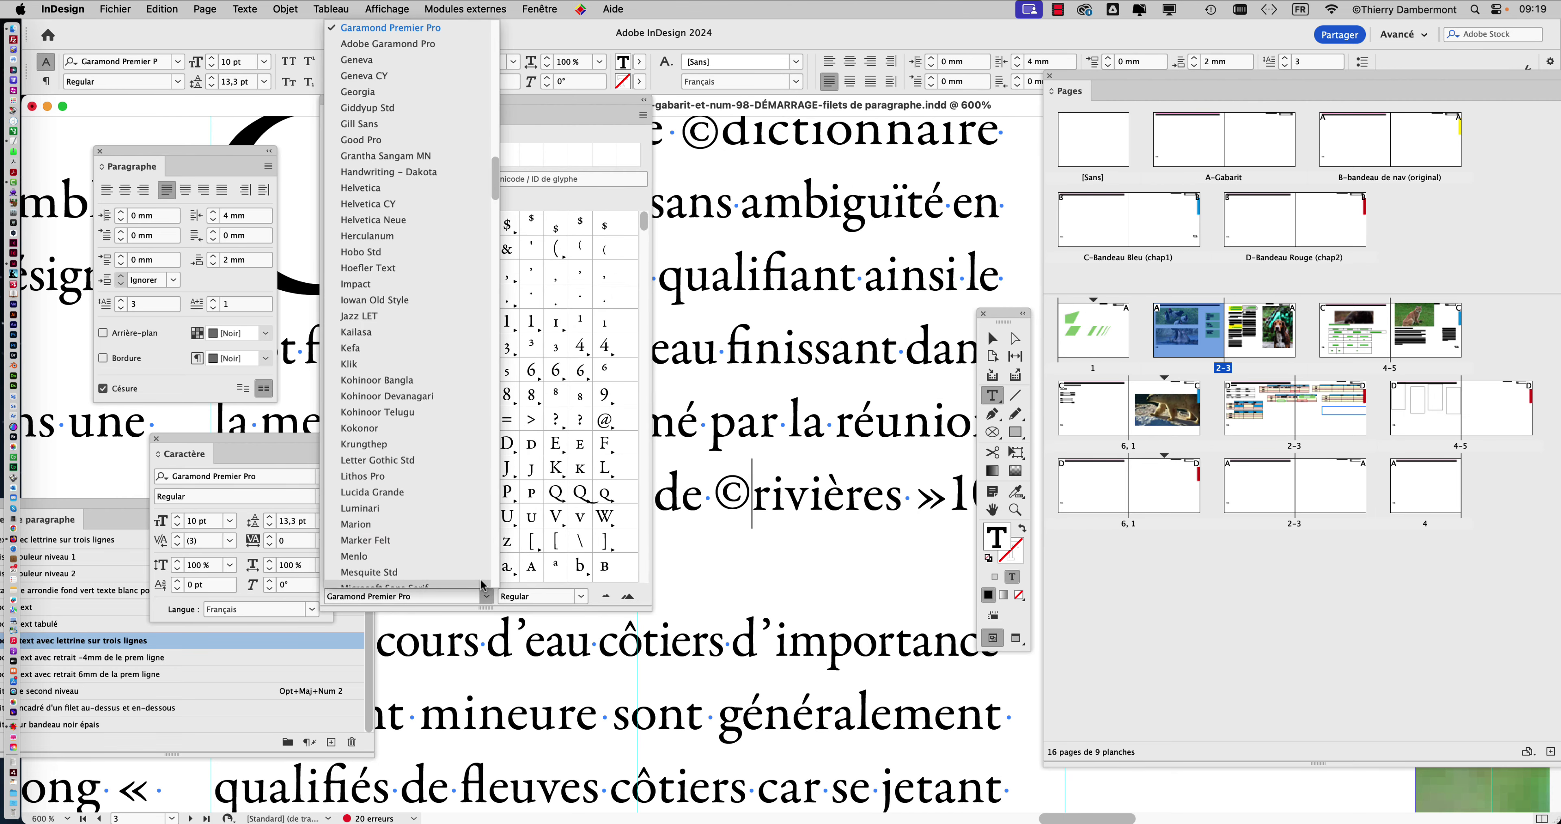
type("k")
left_click(385, 189)
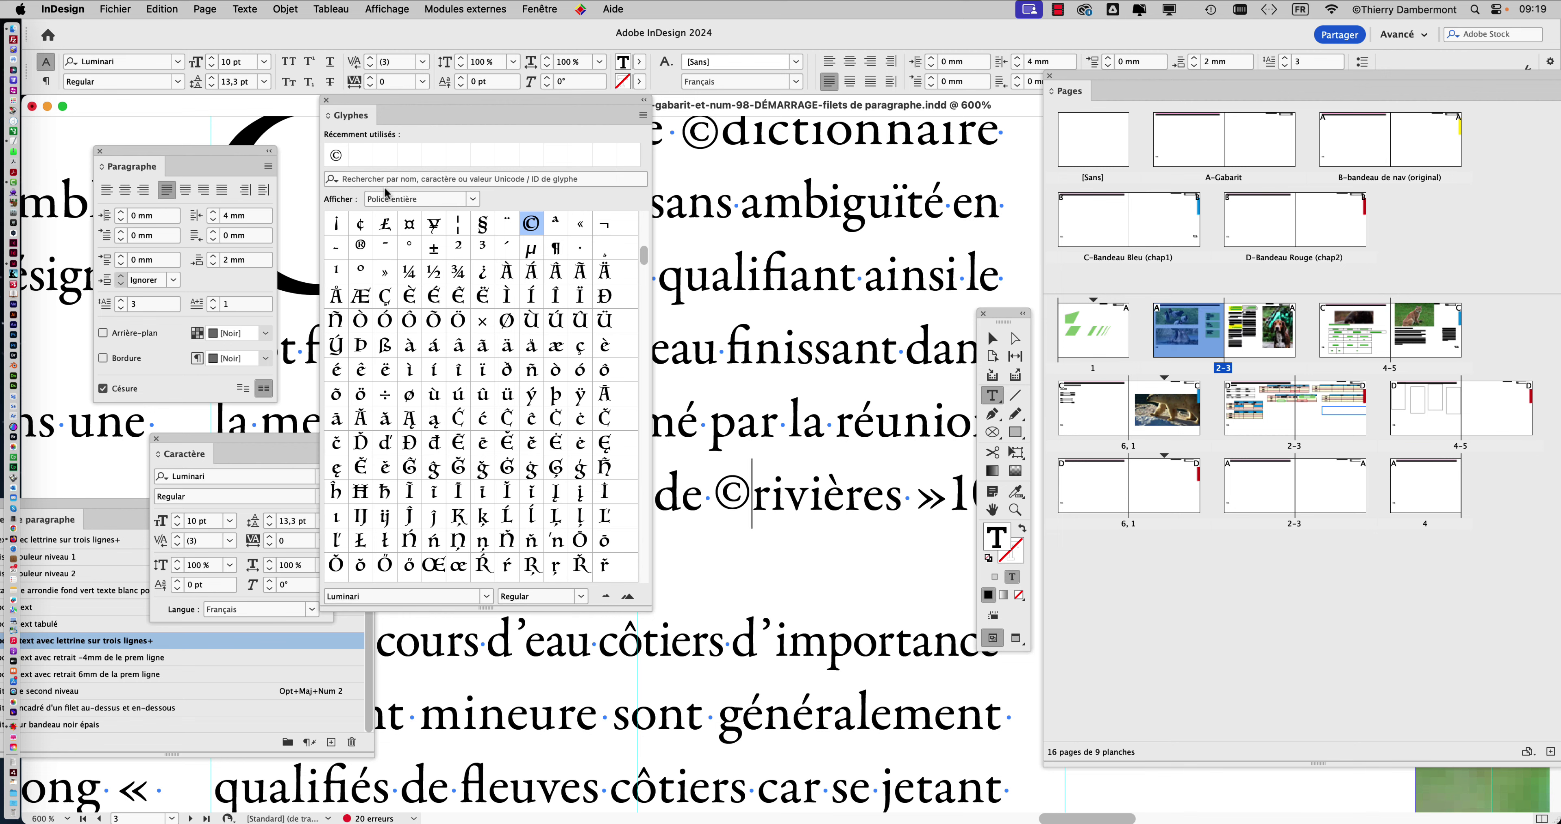
scroll(519, 429, "down", 7)
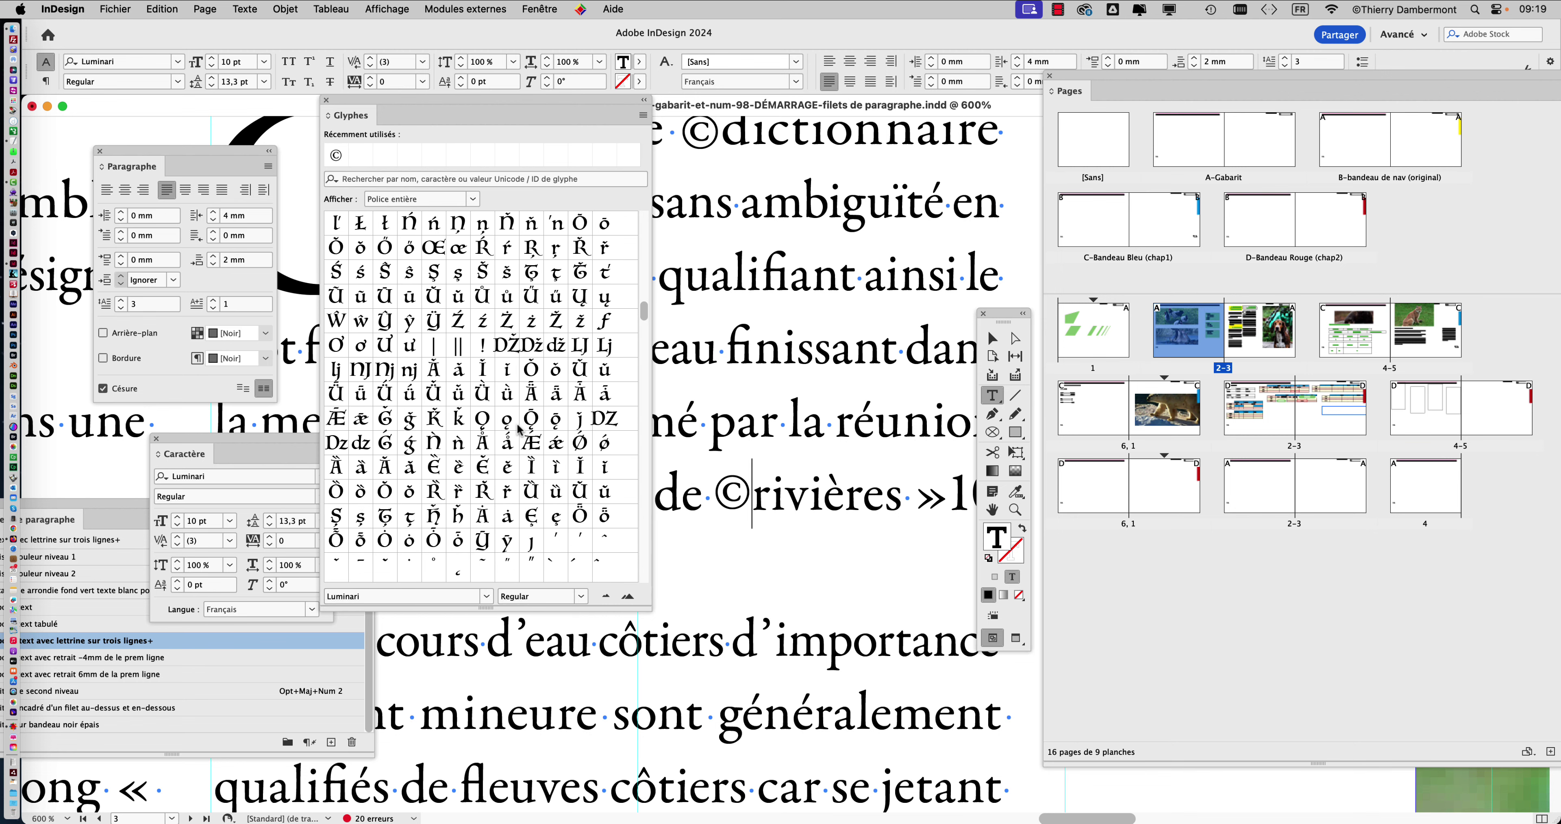
scroll(520, 429, "up", 9)
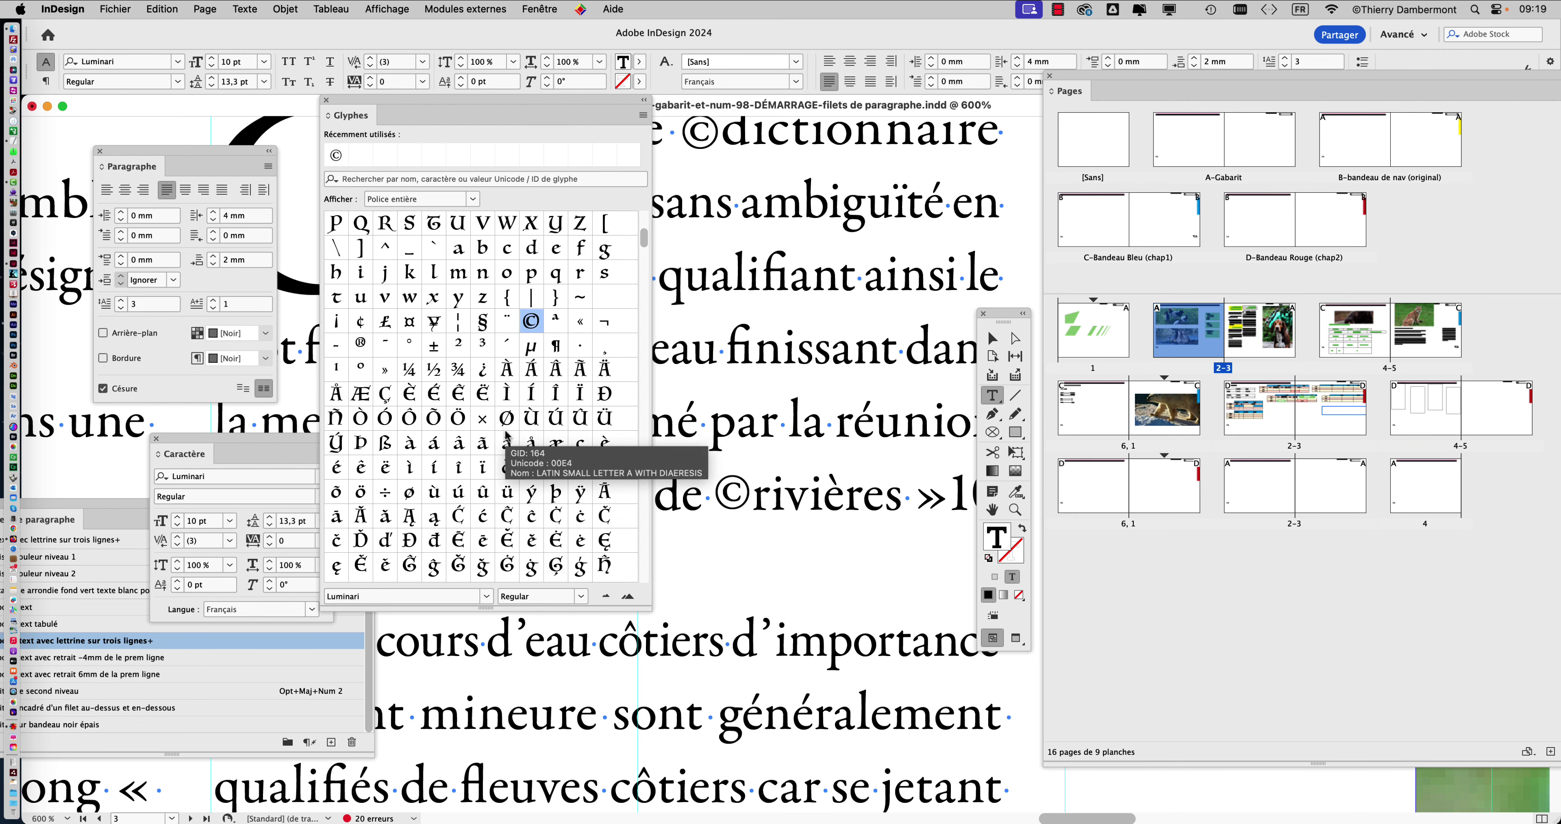
scroll(447, 525, "down", 20)
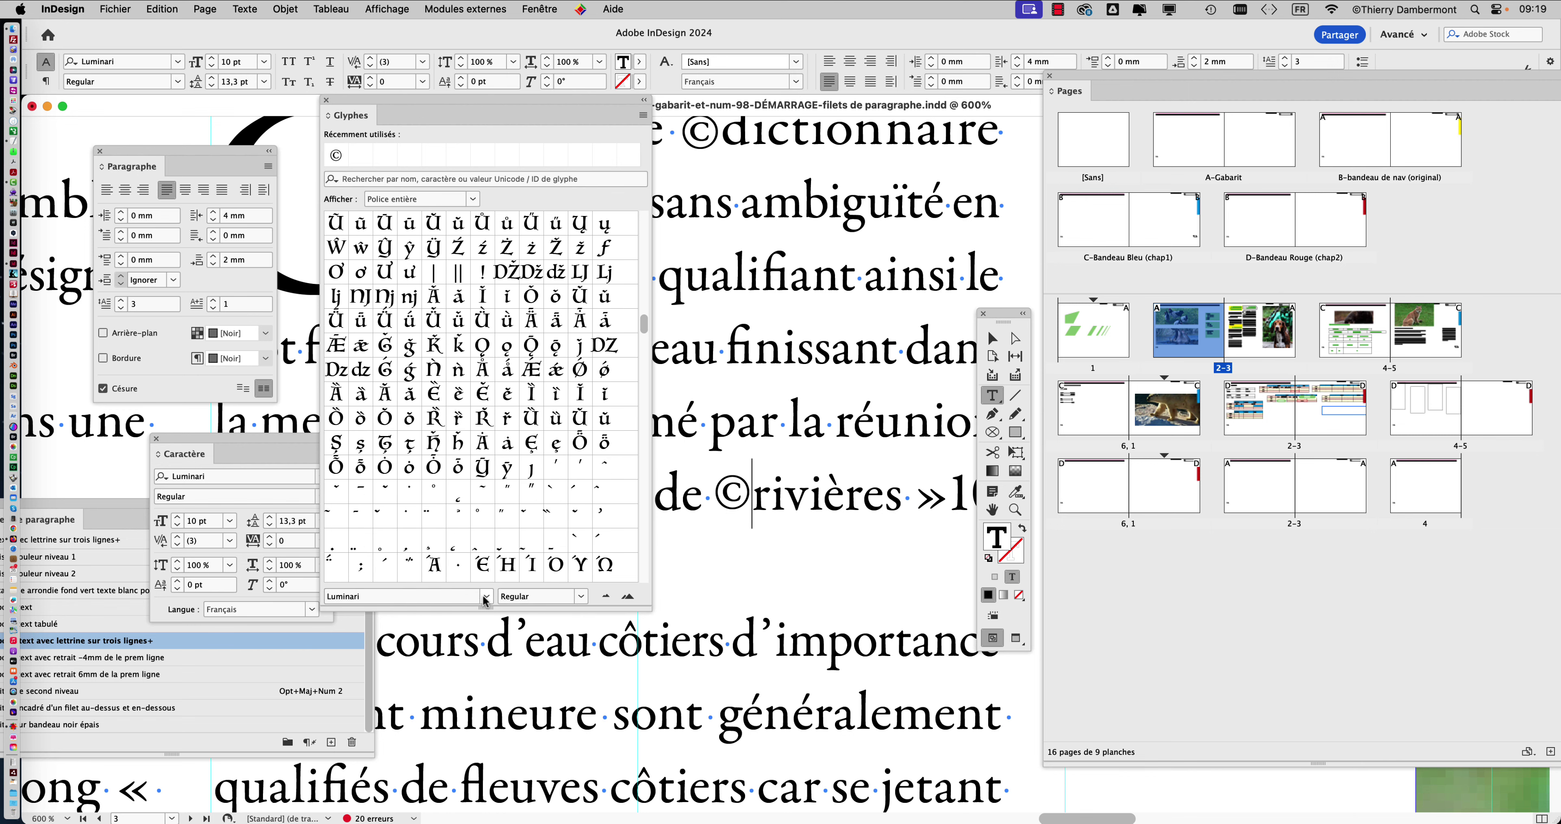
Step: Set the Glyphs panel's font to Bauhaus 93 and enlarge the panel to fit the font's entire character set
left_click(485, 597)
scroll(424, 422, "up", 15)
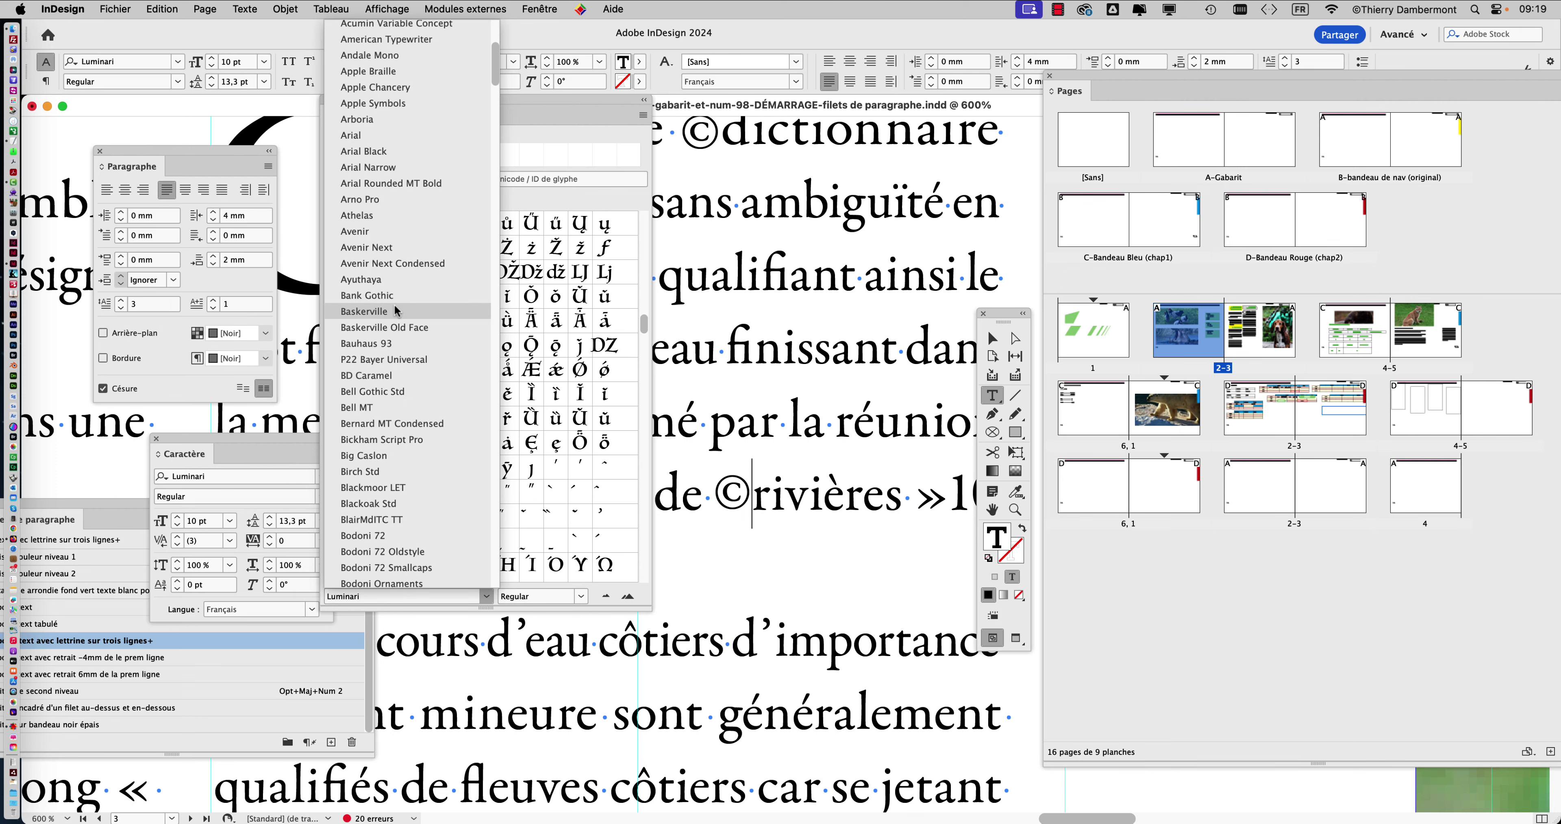
left_click(394, 343)
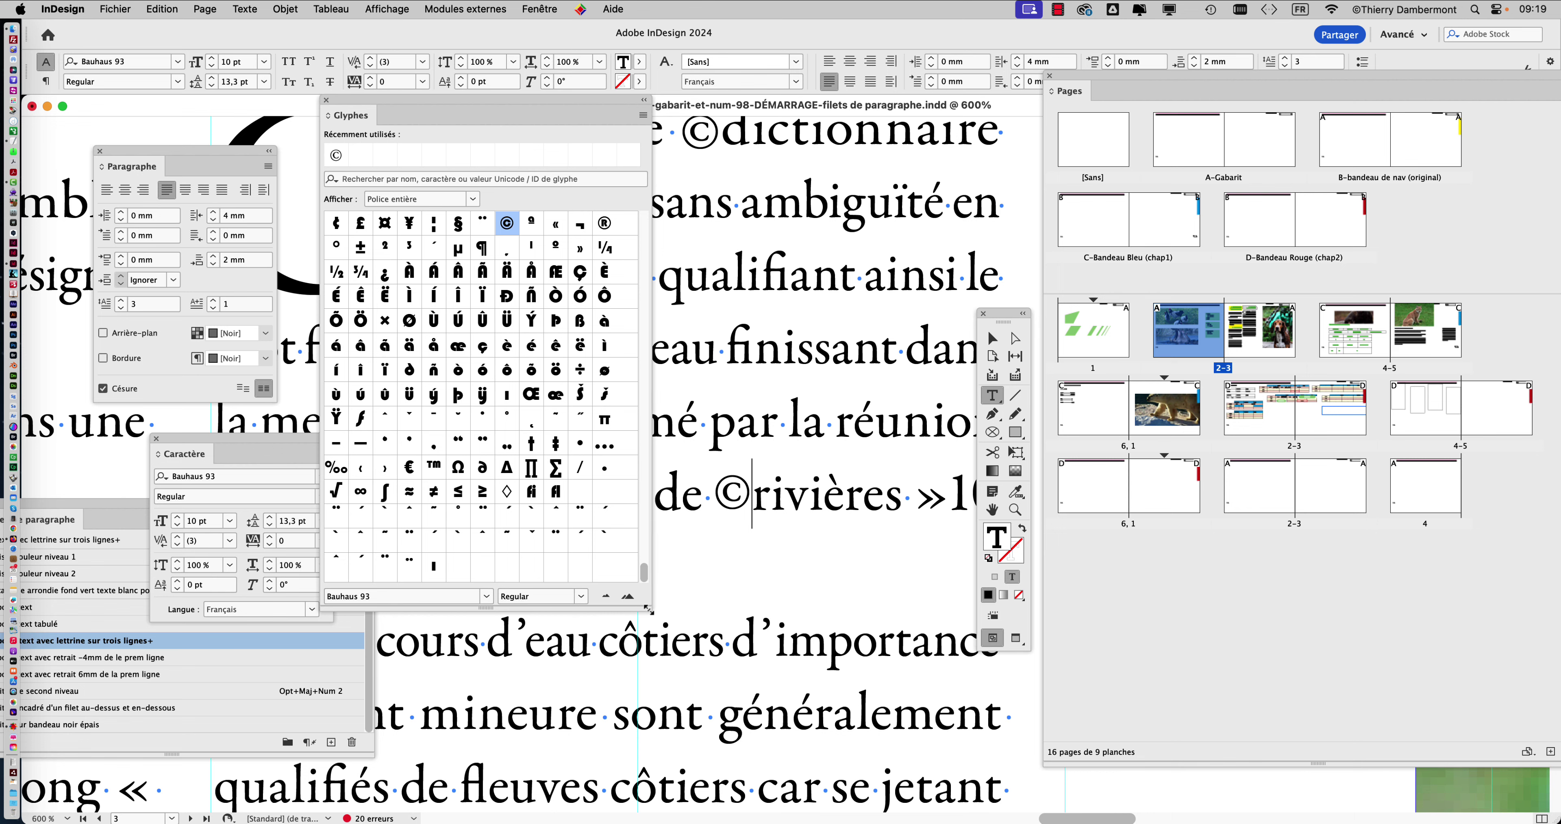
left_click_drag(648, 609, 857, 716)
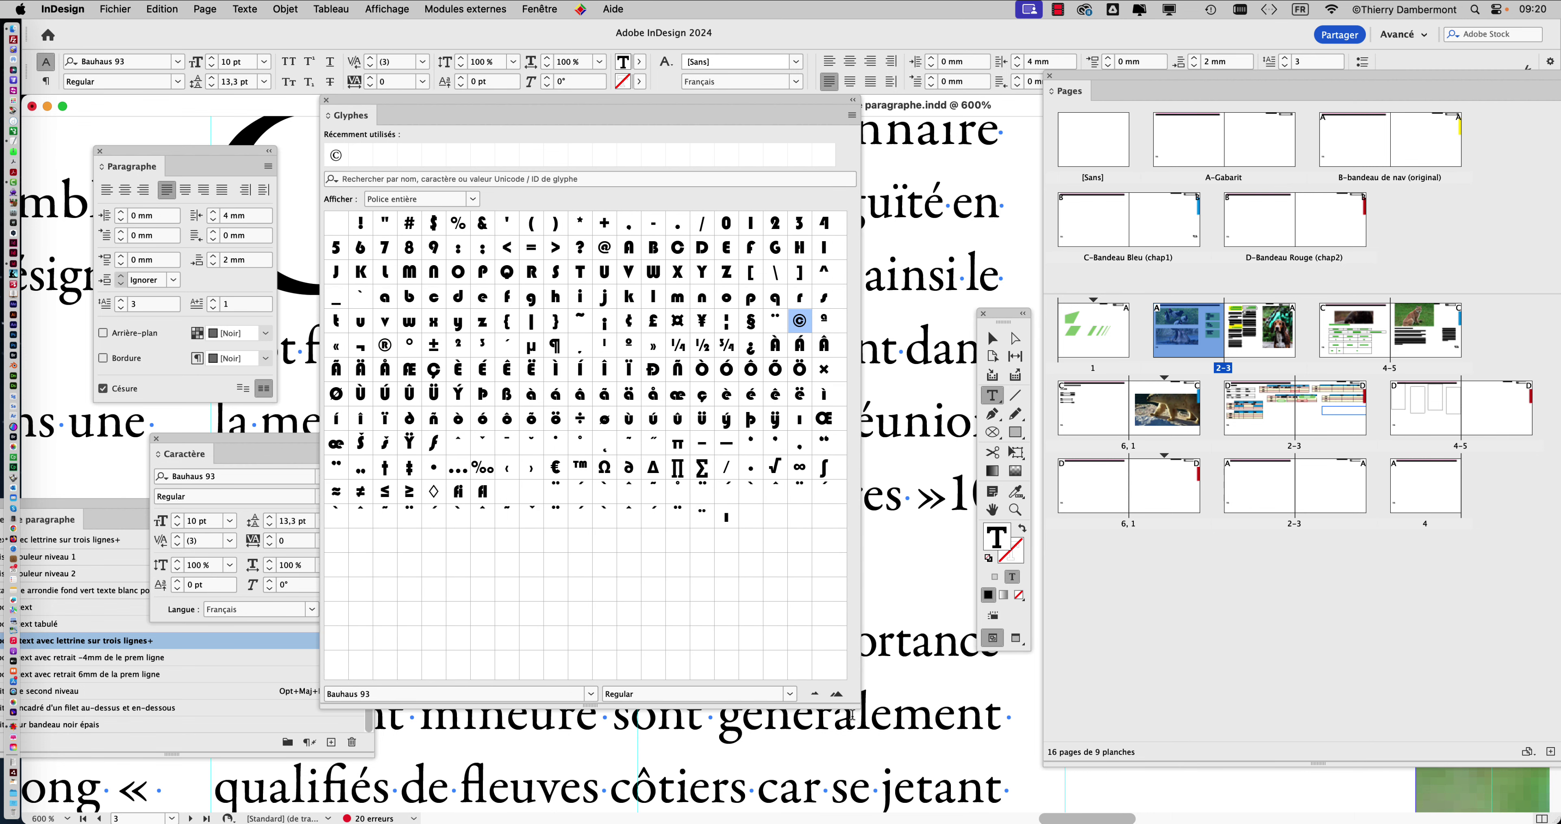